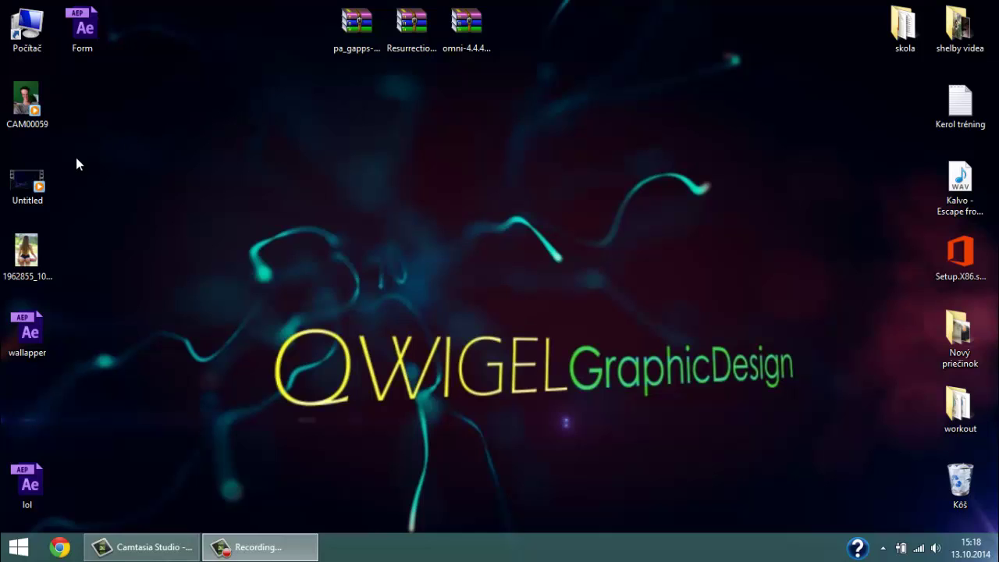
Close the preview video player and launch Adobe After Effects CS6 from the Windows 8 Start screen
double_click(26, 182)
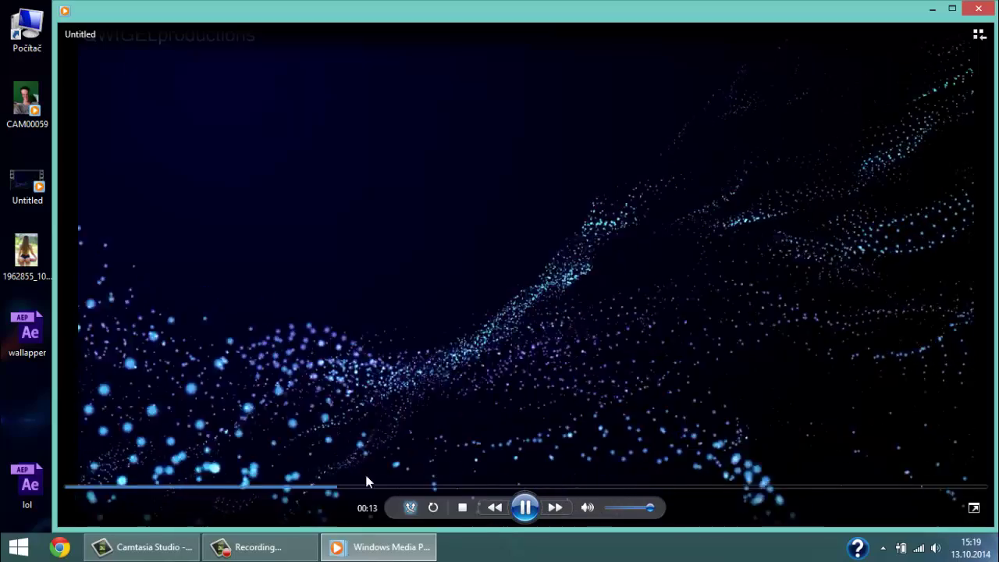
click(526, 508)
click(977, 9)
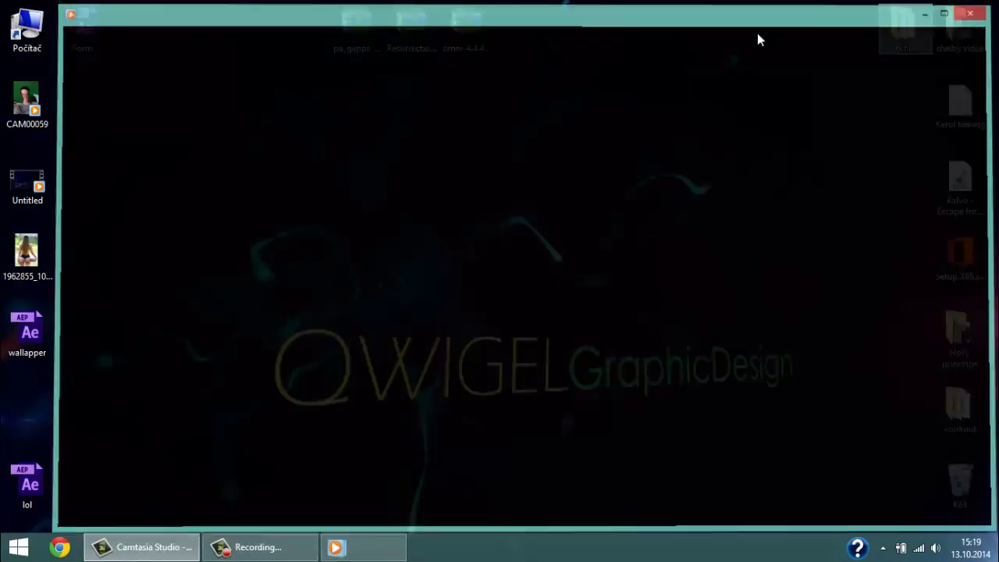
click(19, 546)
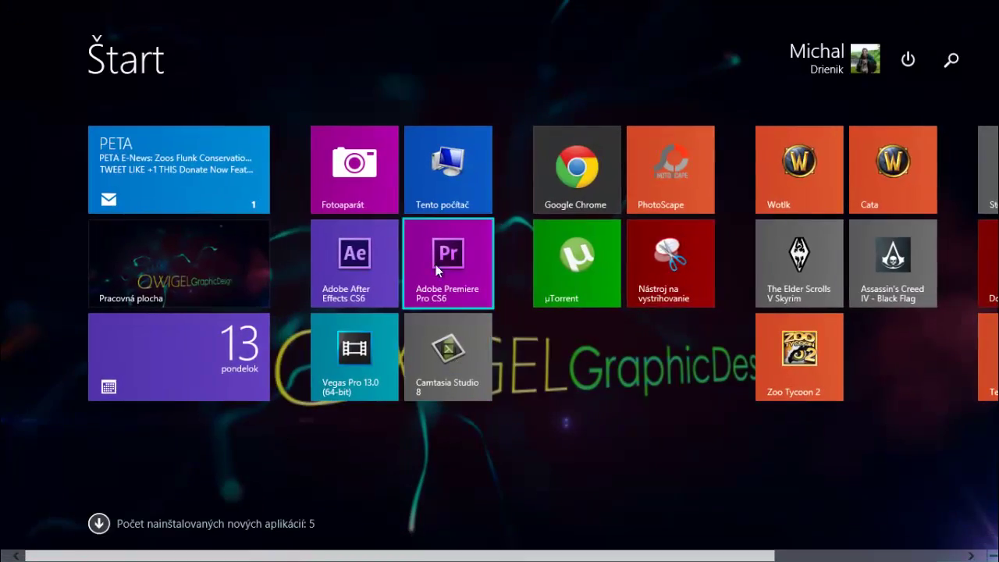
click(357, 262)
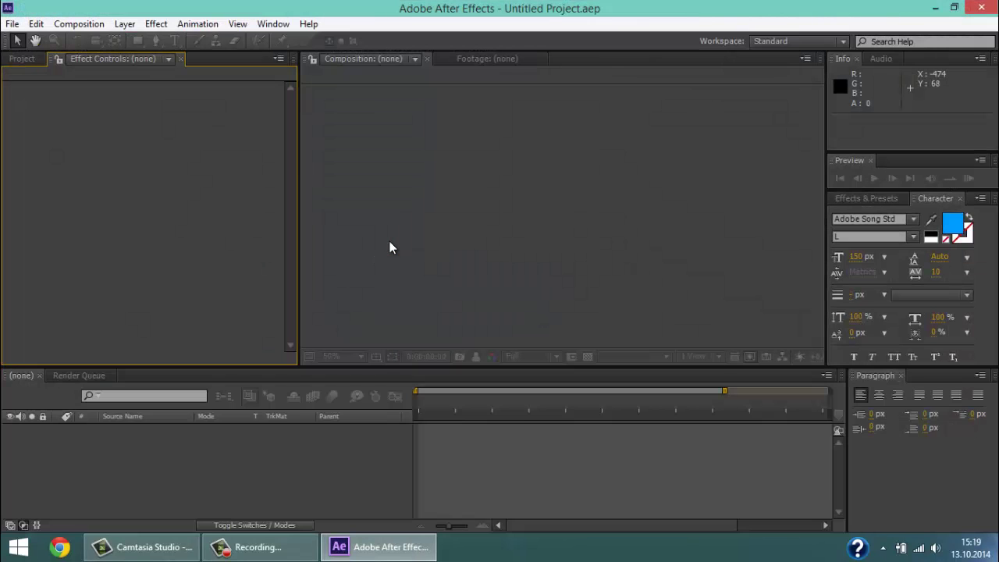
Create a new composition, Comp 1, at 1280×720 and 40 fps
click(22, 58)
right_click(92, 229)
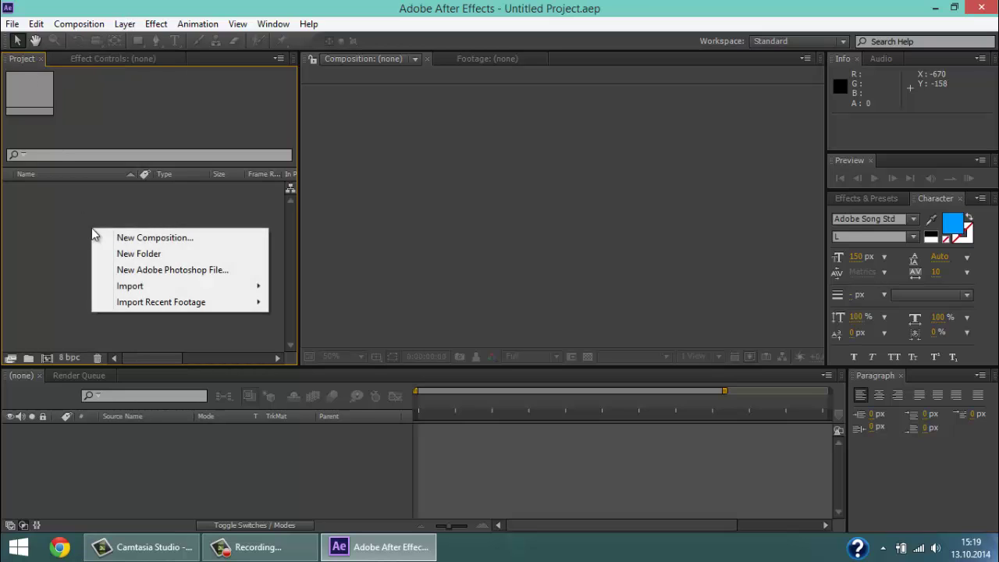
click(117, 237)
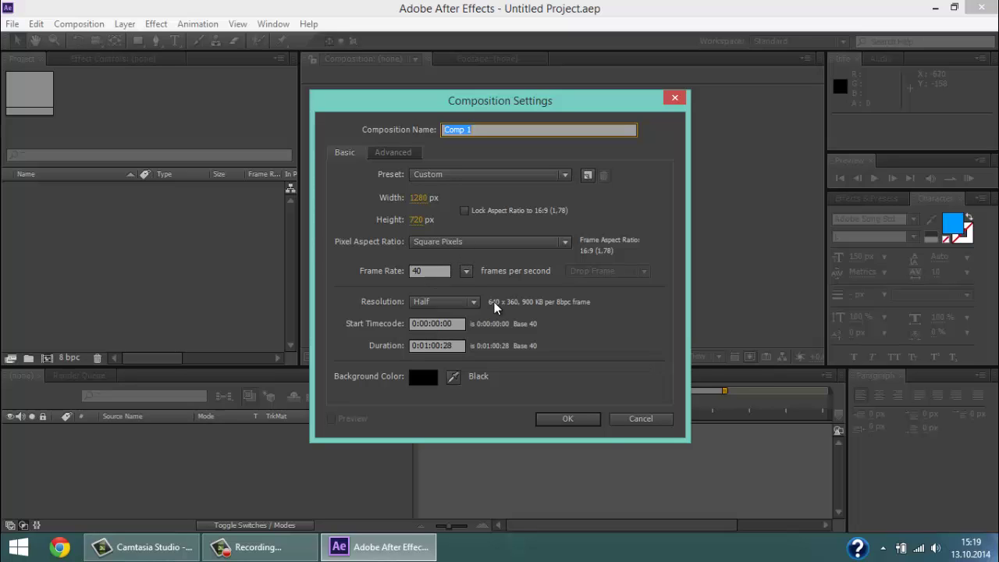
click(568, 420)
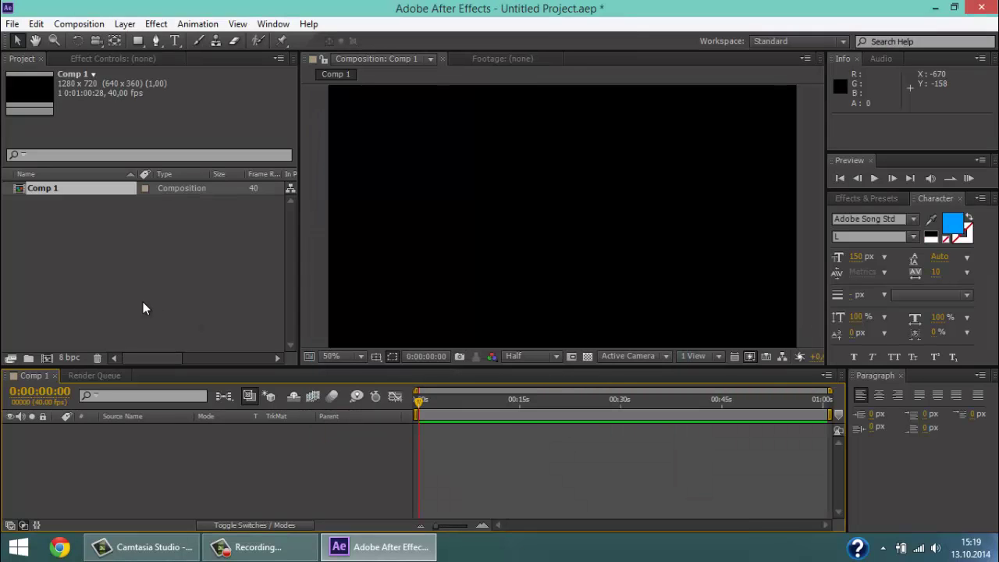
Bring Kalvo - Escape from reality.wav from the desktop into the timeline as layer 1
right_click(79, 448)
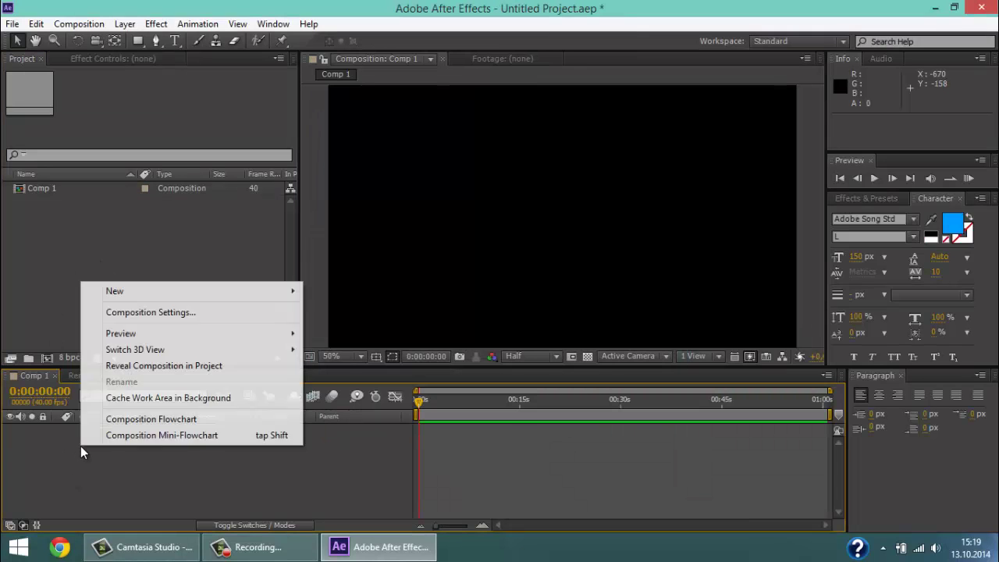
click(169, 490)
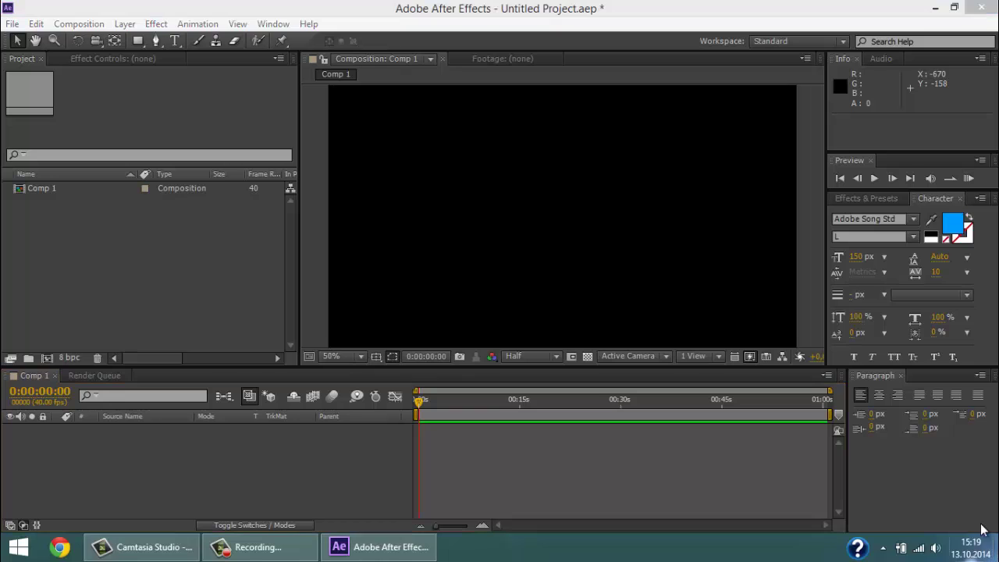
click(944, 11)
mouse_move(959, 180)
mouse_down()
mouse_move(405, 552)
mouse_move(67, 250)
mouse_up()
drag(69, 205, 122, 472)
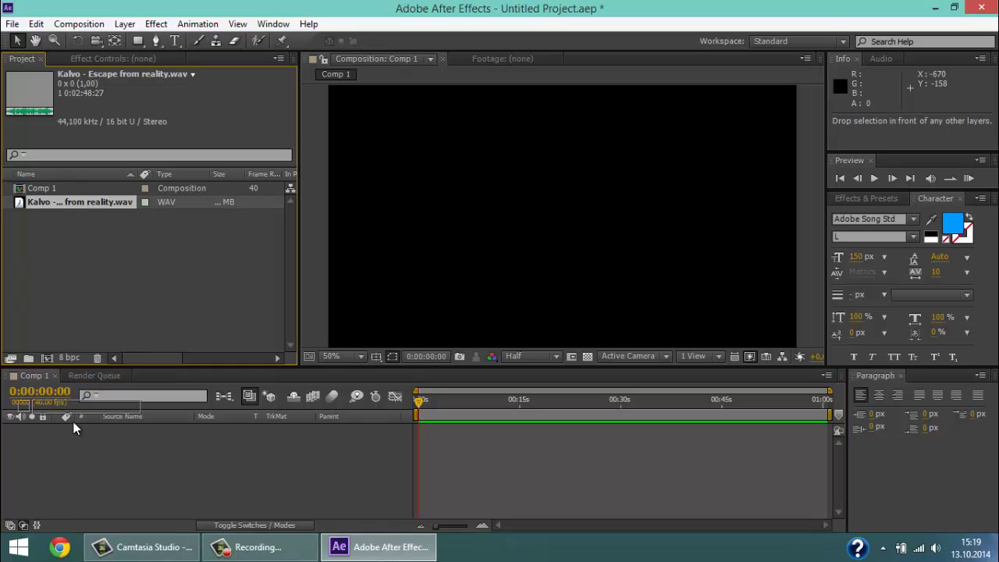
Create a new solid layer named Form
right_click(139, 472)
mouse_move(212, 317)
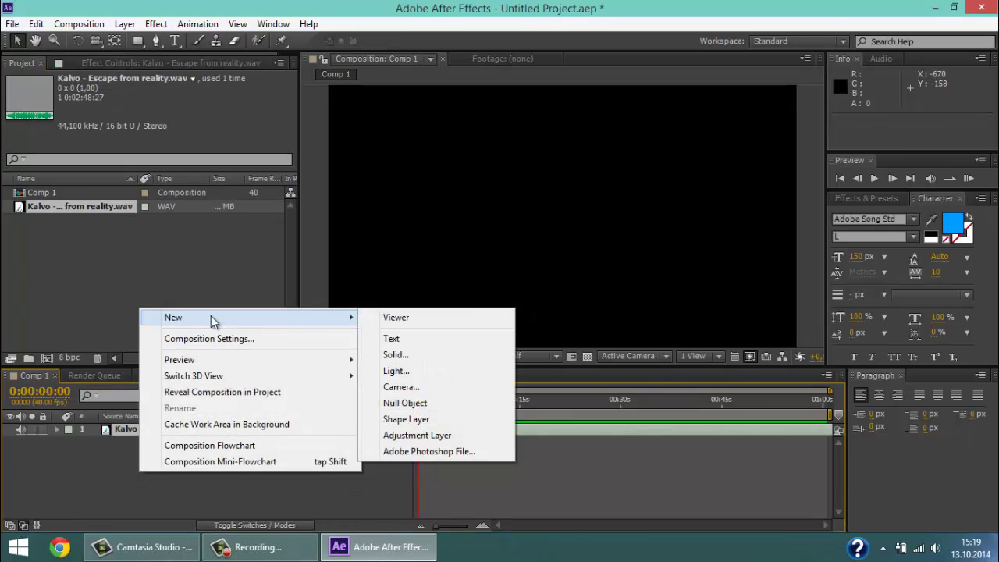
click(415, 362)
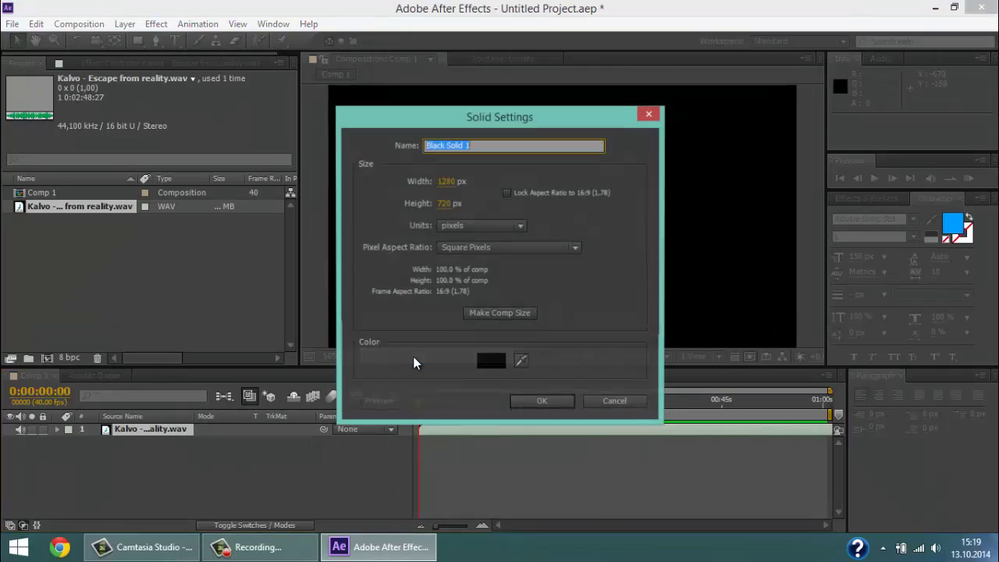
text(Form)
click(533, 401)
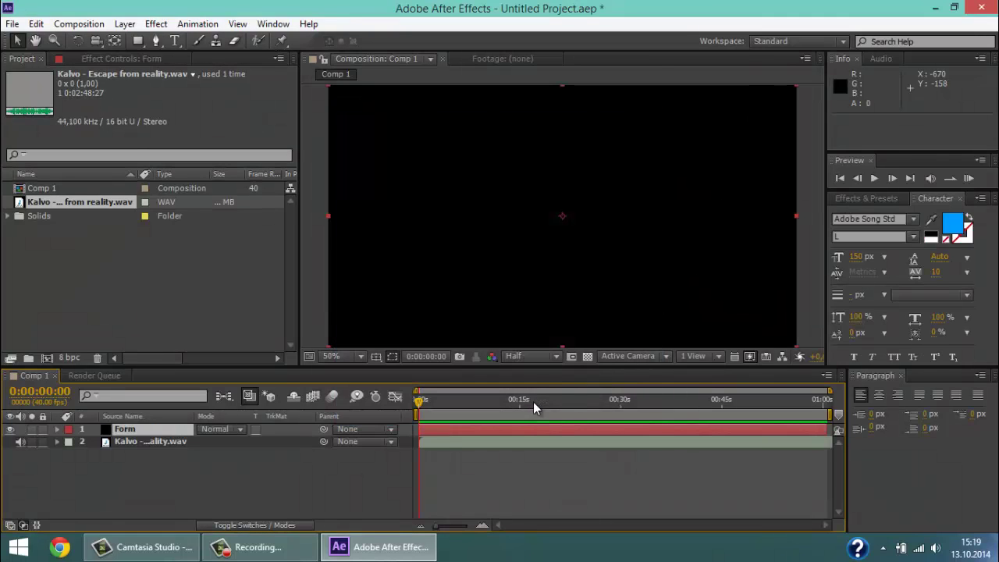
Apply the Trapcode Form effect to the Form solid
click(157, 24)
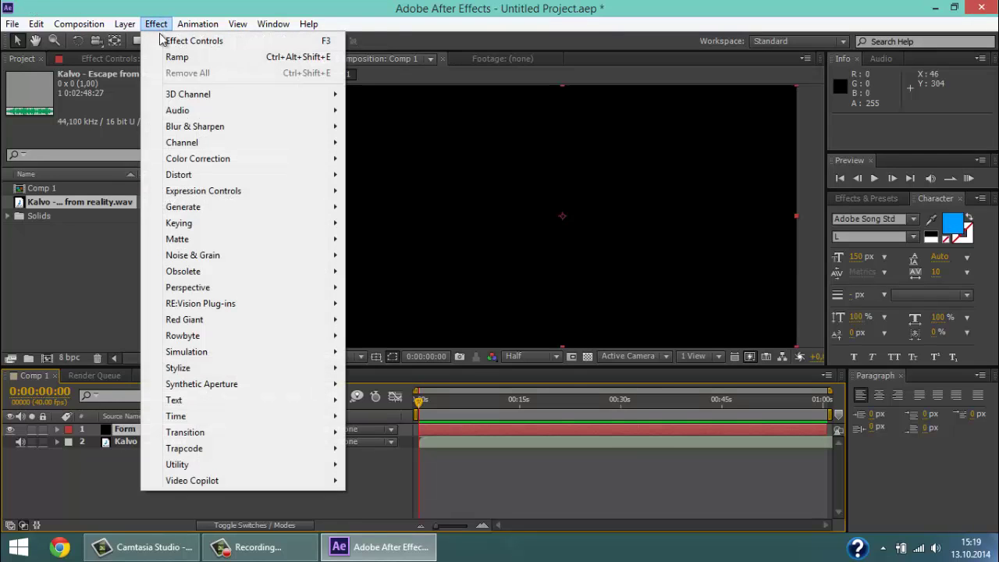
mouse_move(259, 454)
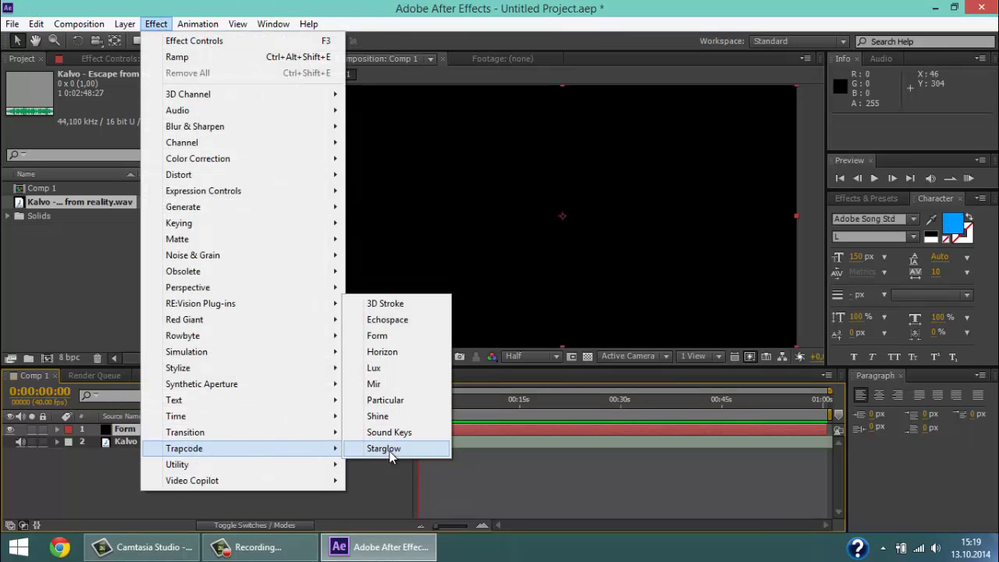
click(397, 337)
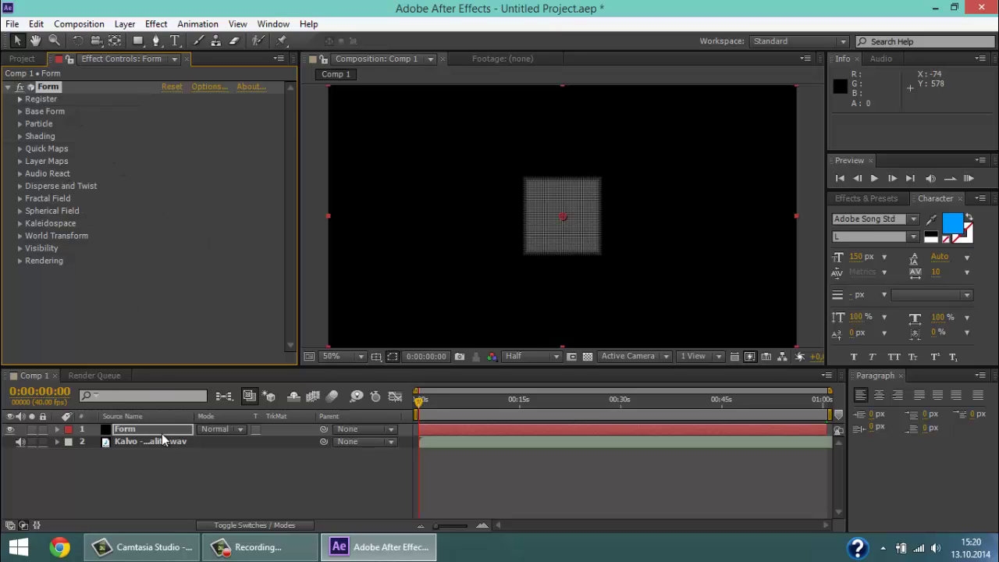
Add a Camera 1 layer with the default camera settings
click(156, 472)
right_click(156, 471)
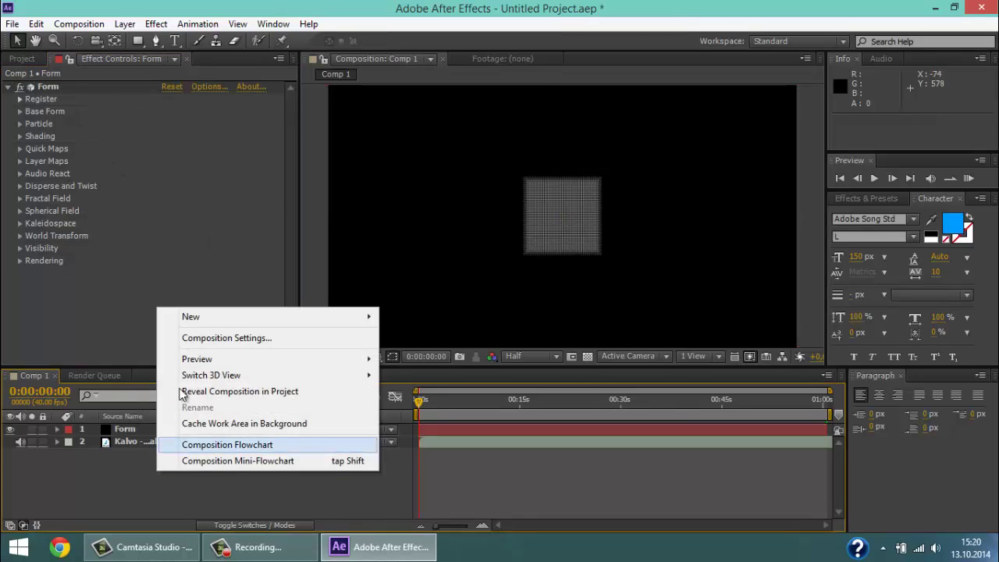
mouse_move(205, 325)
click(467, 382)
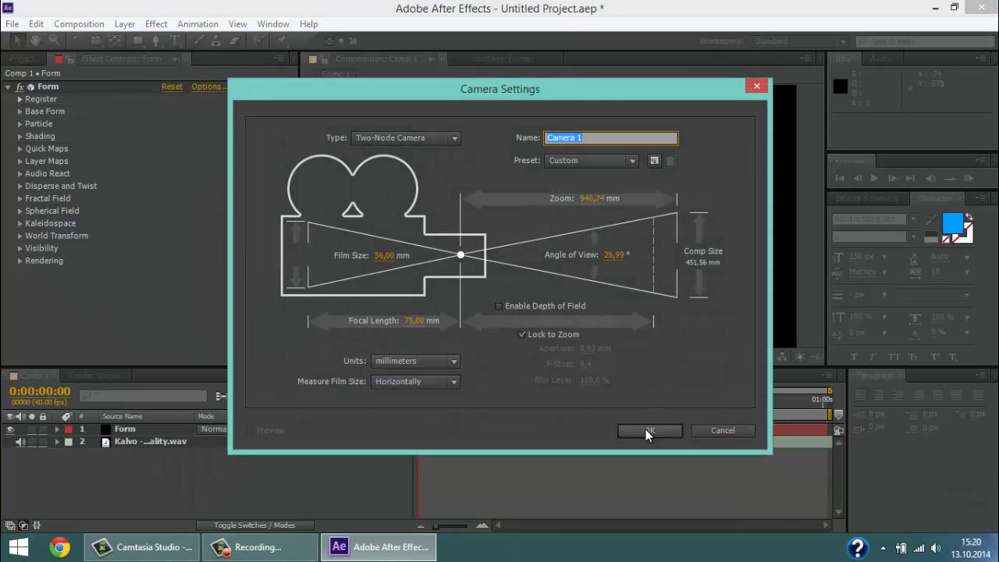
click(646, 429)
click(156, 442)
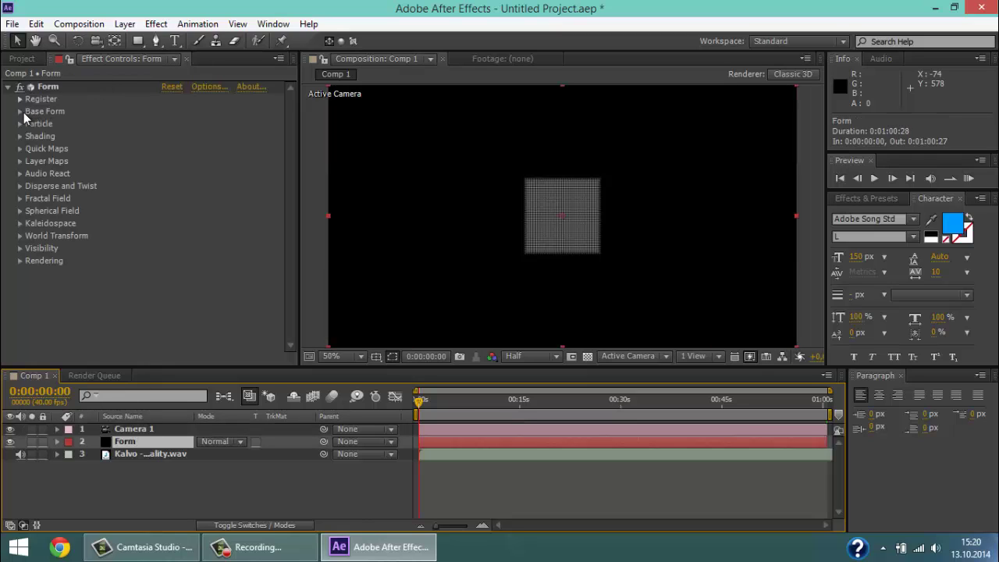
Set Base Form Size X to 1000, Size Y to 700 and Size Z to 0
click(21, 111)
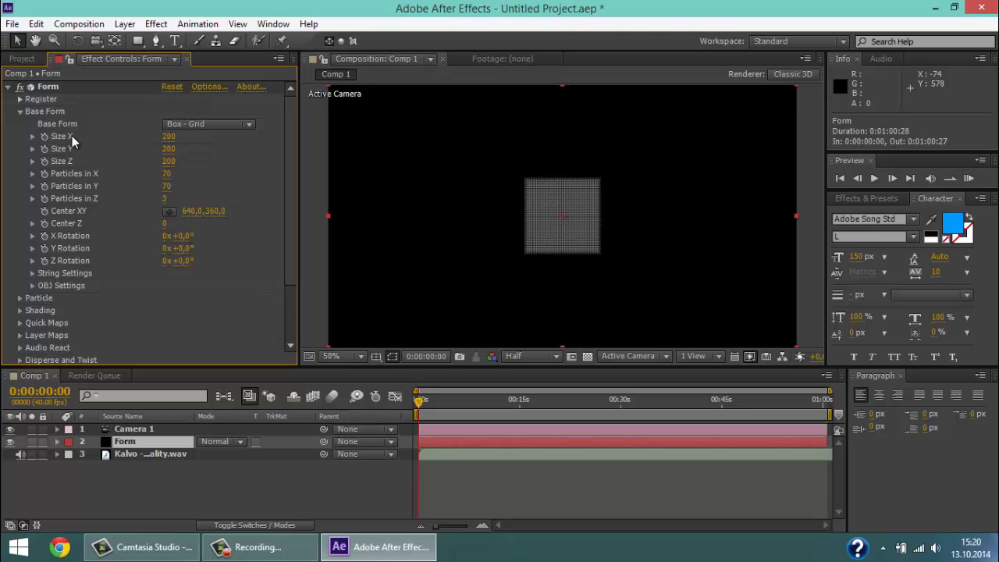
click(169, 136)
text(1000)
key(Return)
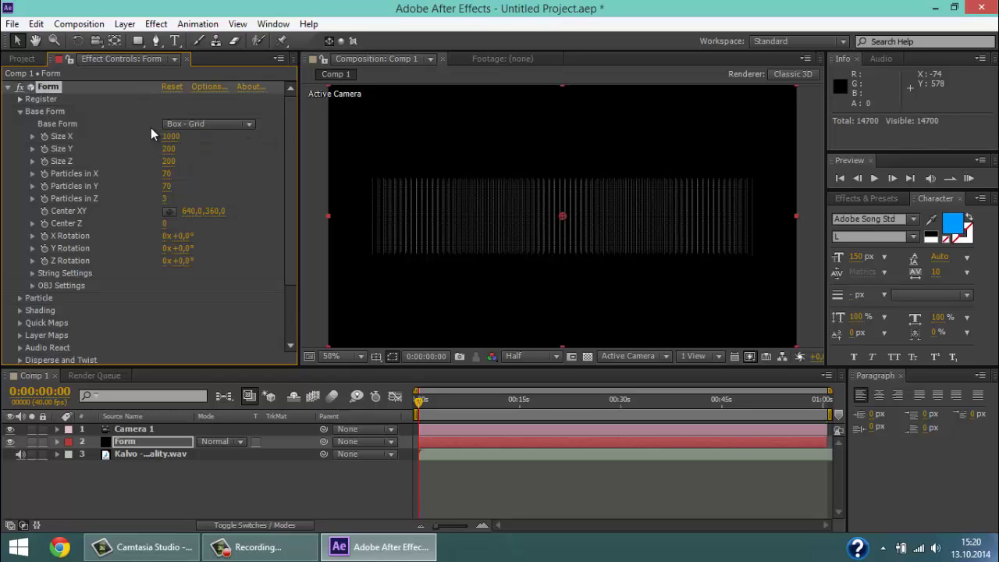
click(170, 148)
text(1000)
key(Return)
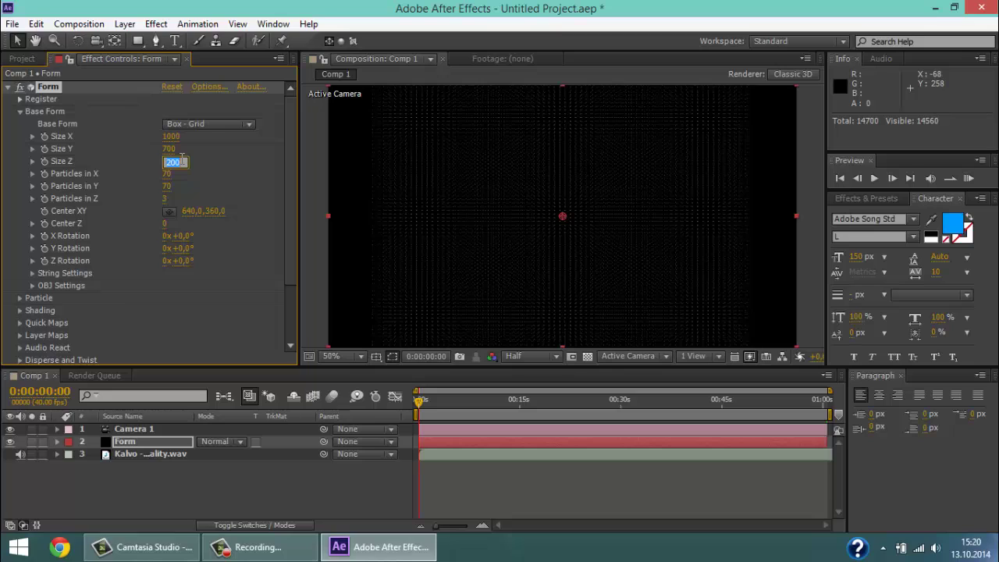
text(0)
key(Return)
Set Particles in X to 150, Particles in Y to 120 and Particles in Z to 1
click(166, 173)
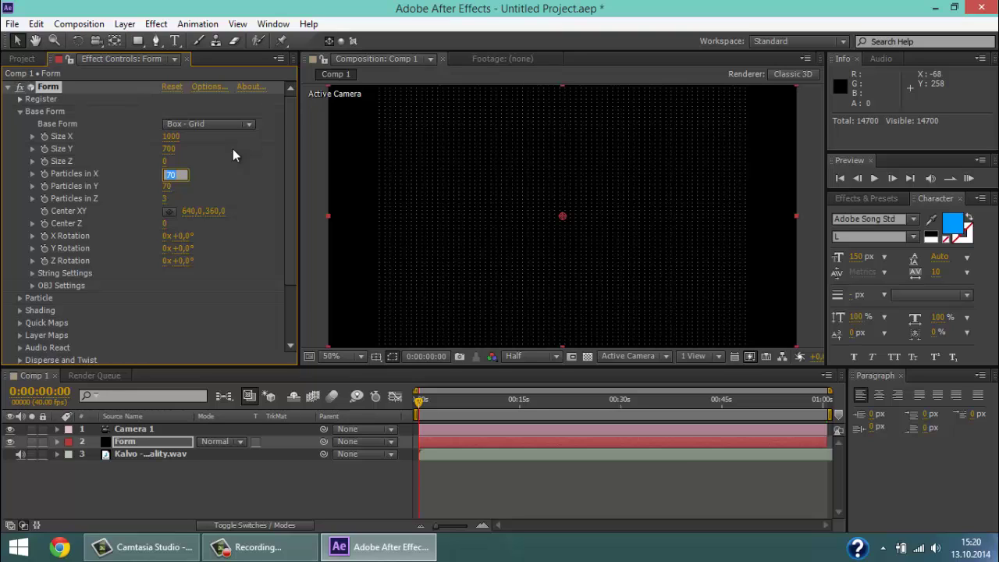
text(150)
key(Return)
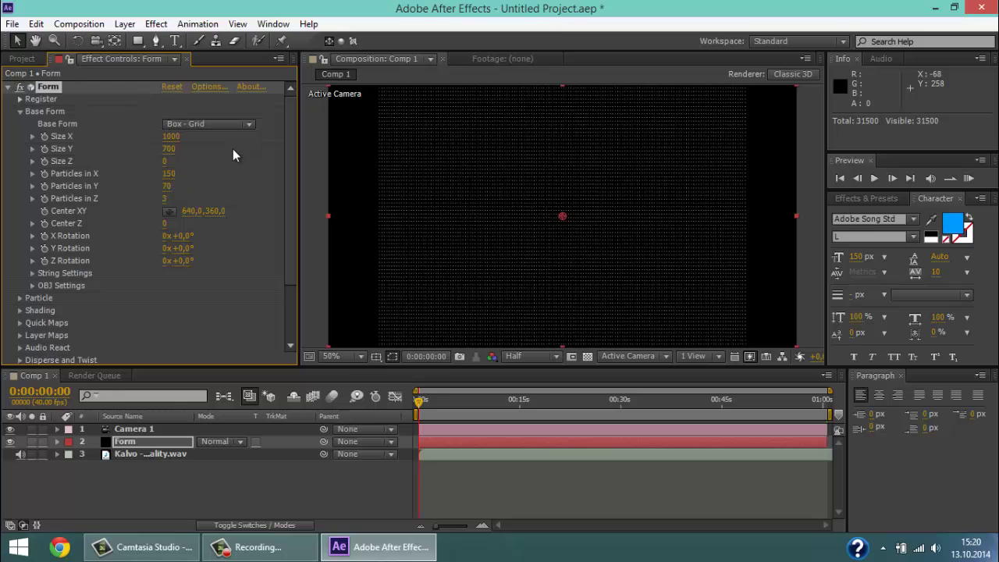
click(166, 185)
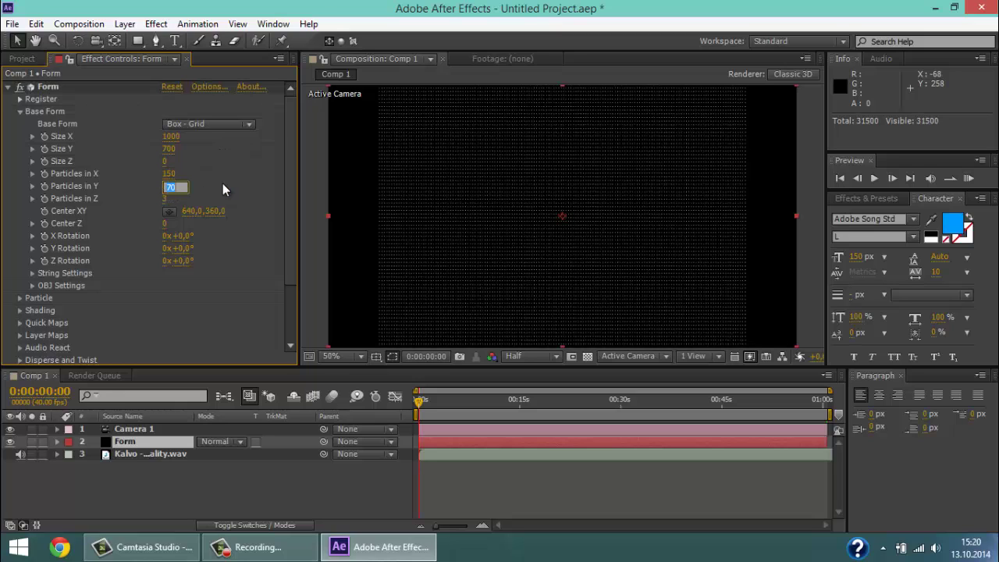
text(1)
key(Return)
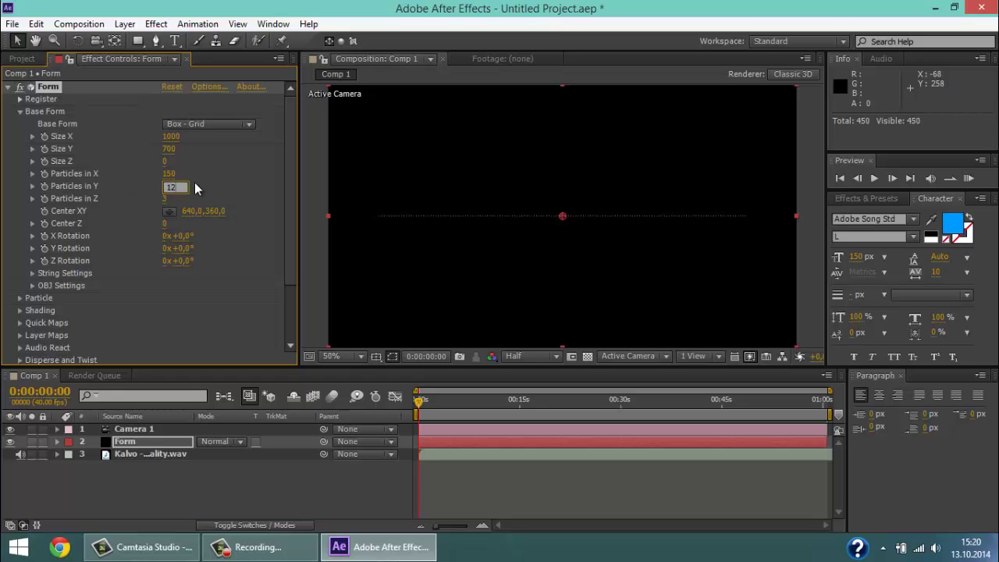
text(0)
key(Return)
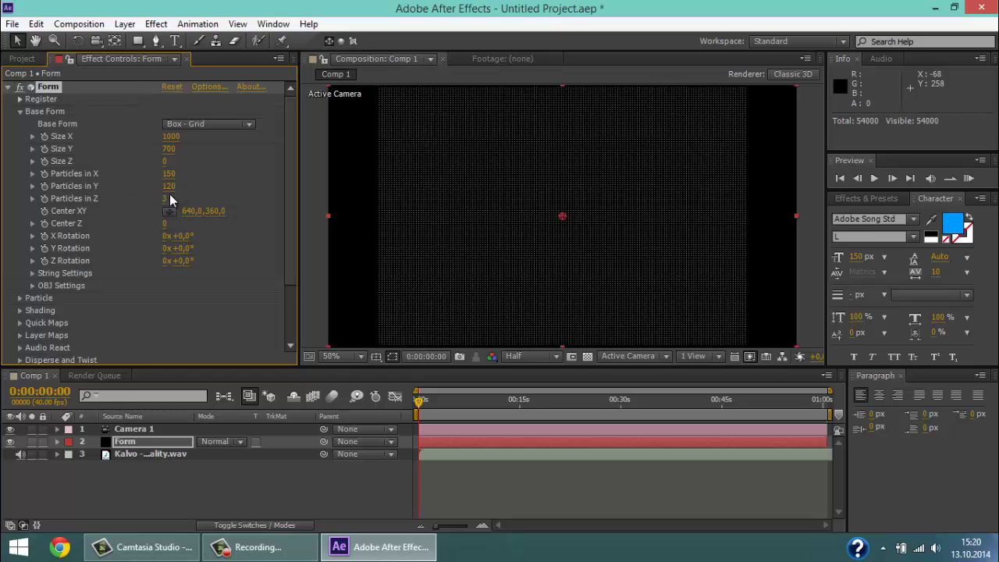
click(165, 199)
text(1)
key(Return)
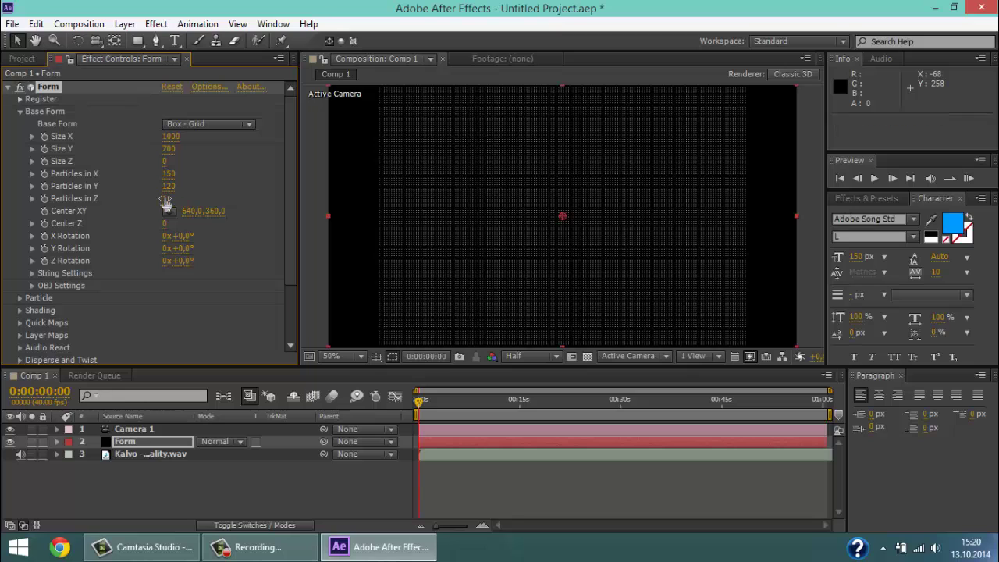
Give the Base Form a Size Z of 310 with a single particle in Z
key(c)
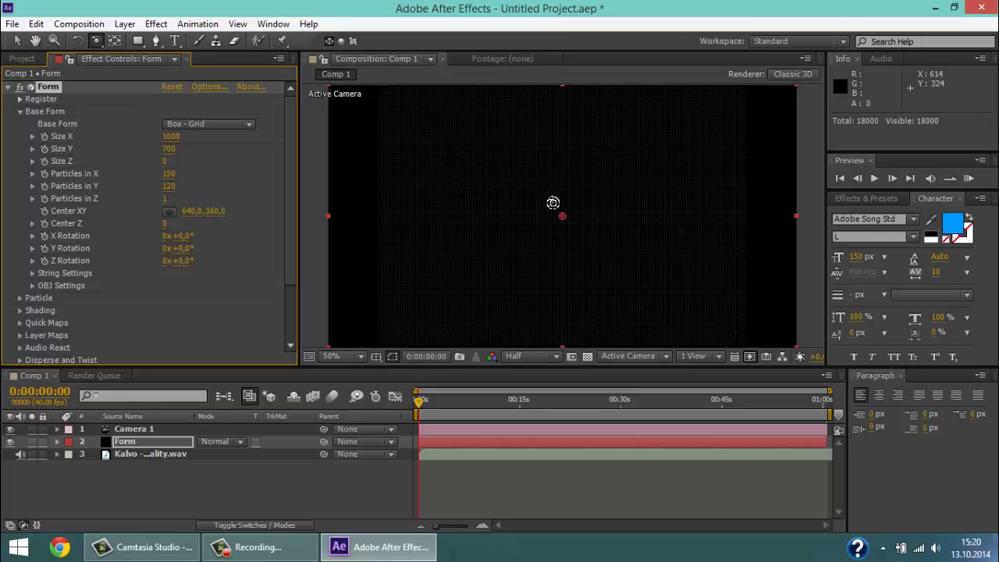
drag(595, 212, 458, 216)
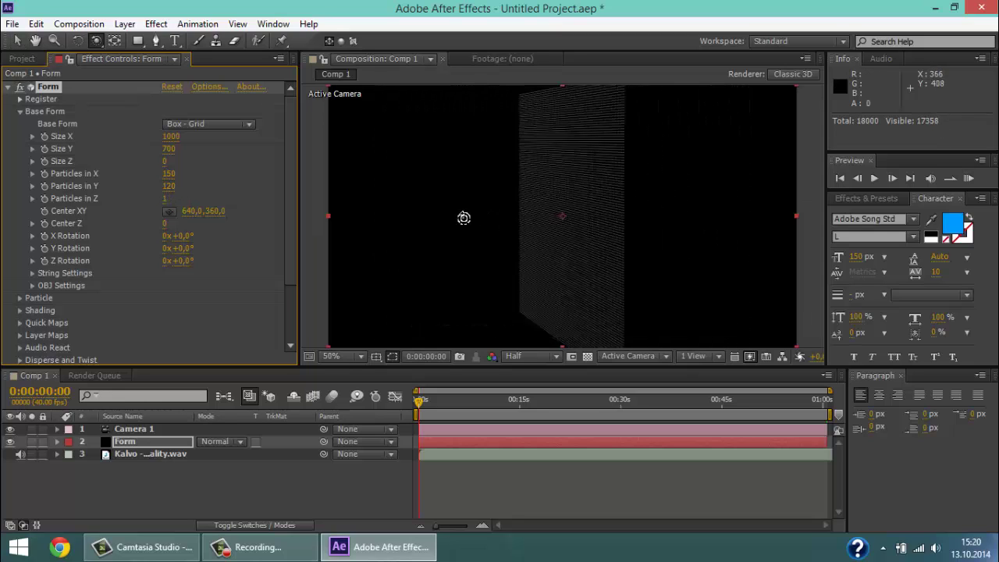
click(165, 198)
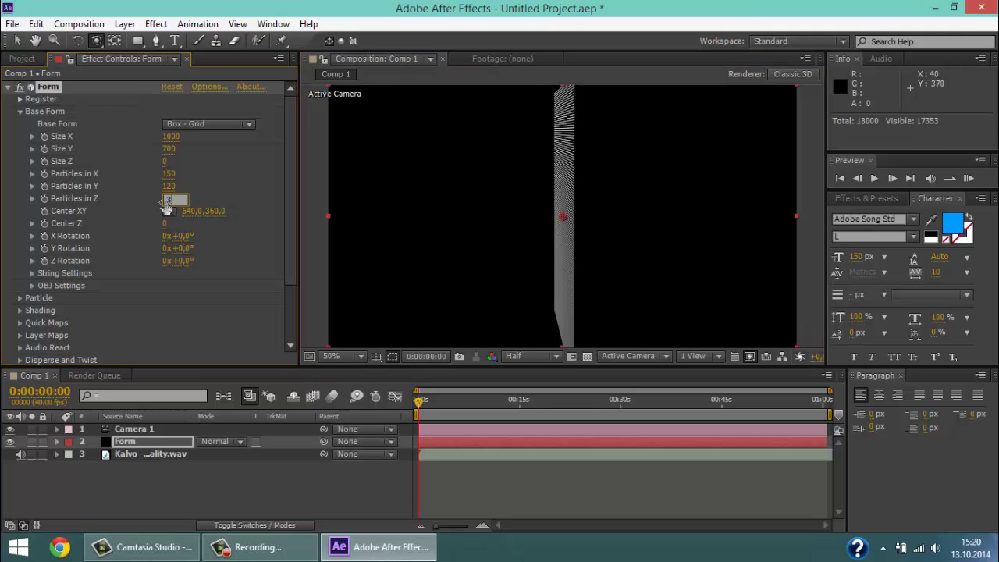
text(3)
key(Return)
click(167, 160)
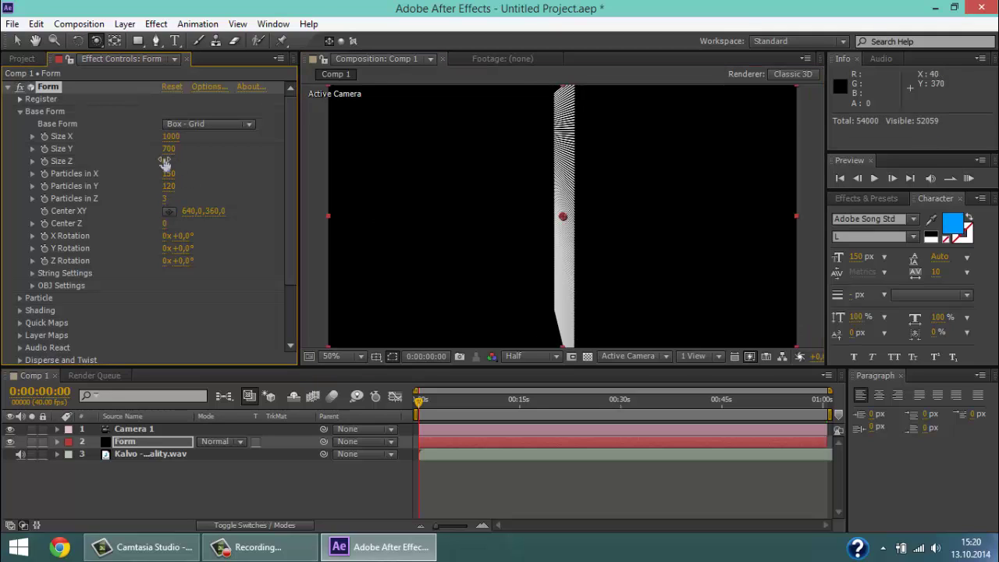
text(310)
key(Return)
click(165, 198)
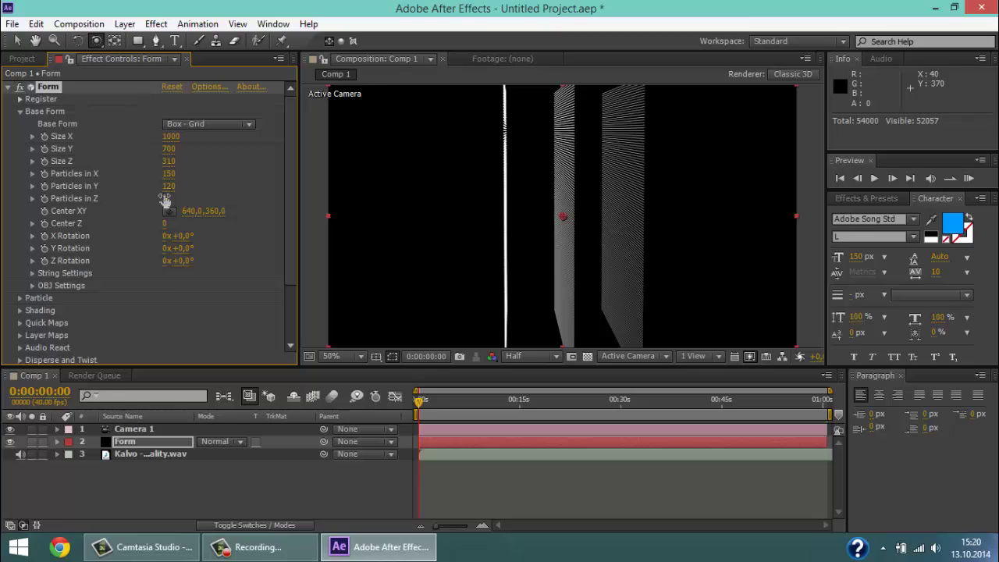
text(1)
key(Return)
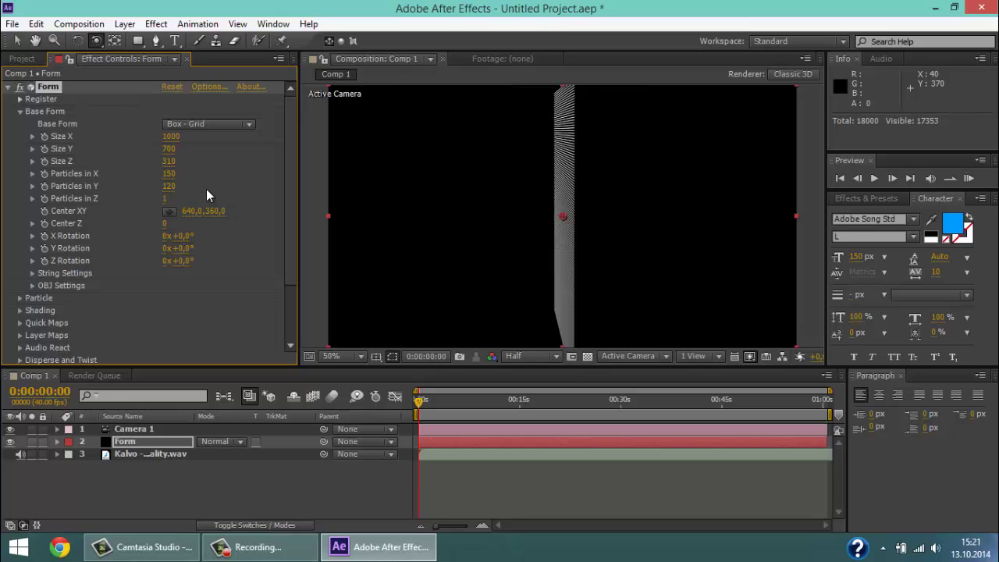
Widen the grid to Size X 1500 and Size Y 1640
key(c)
key(c)
key(c)
mouse_move(404, 212)
mouse_down()
mouse_move(449, 214)
mouse_move(592, 140)
mouse_move(514, 114)
mouse_move(523, 93)
mouse_up()
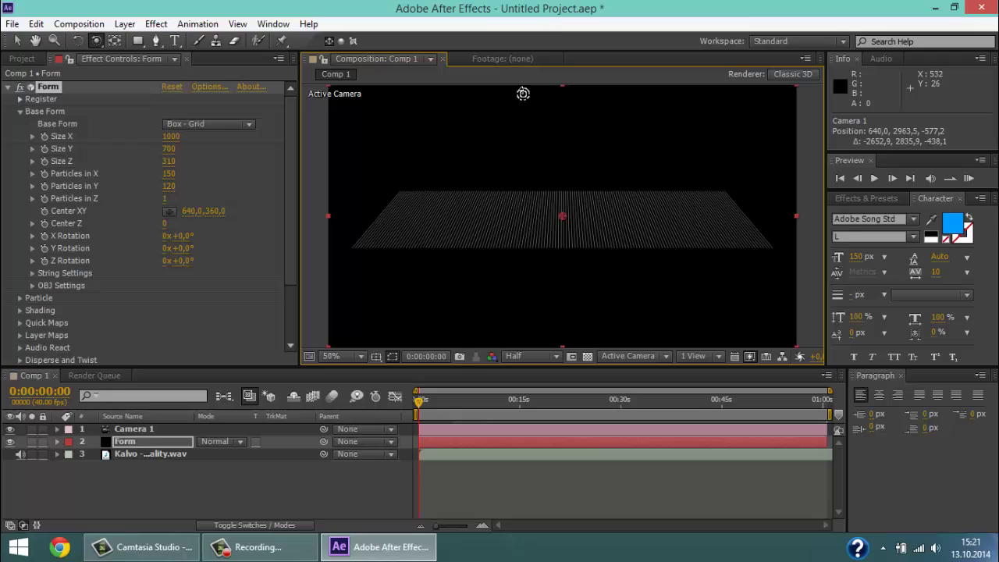
key(v)
click(231, 159)
click(172, 137)
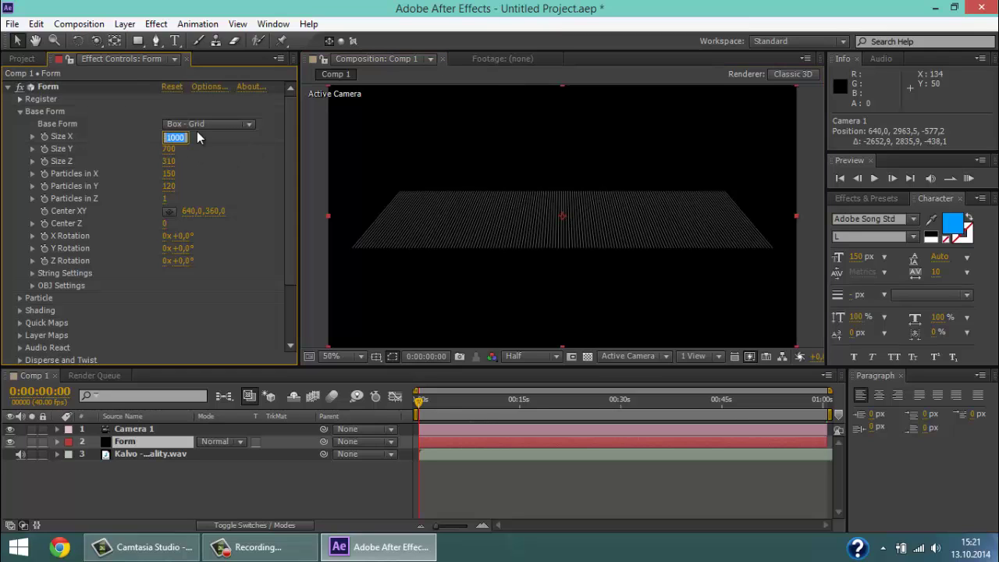
text(1)
key(Return)
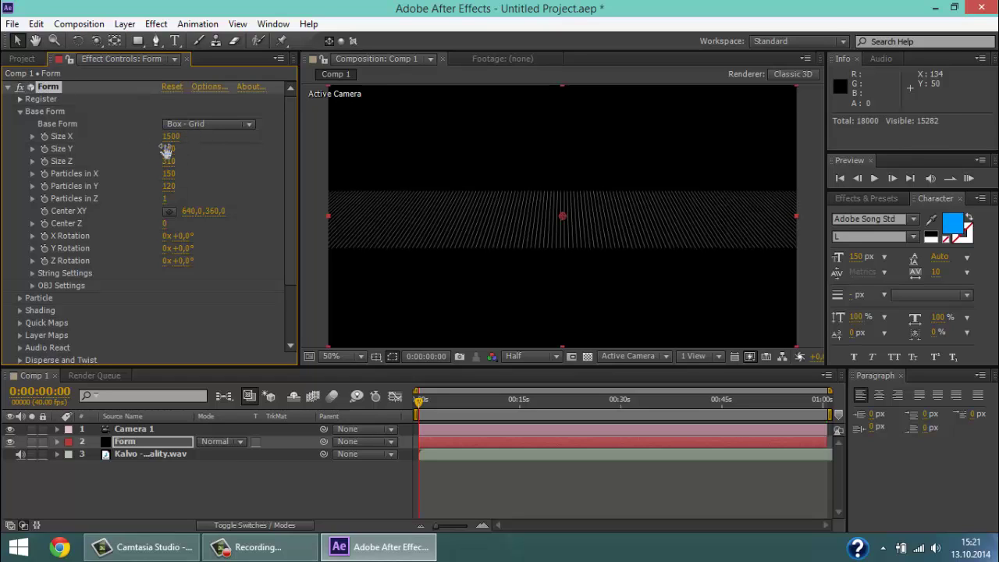
click(170, 149)
text(1200)
key(Return)
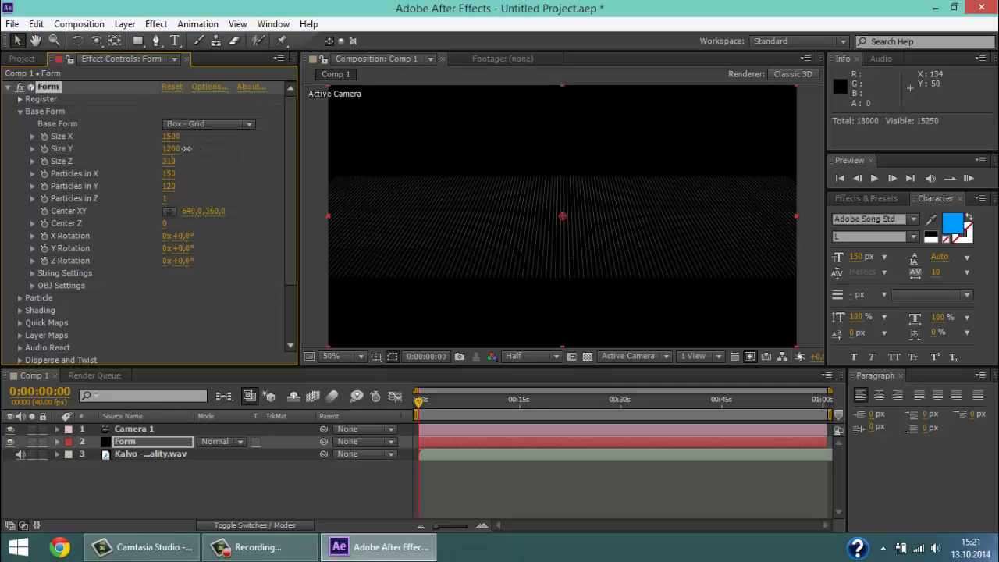
drag(170, 148, 199, 147)
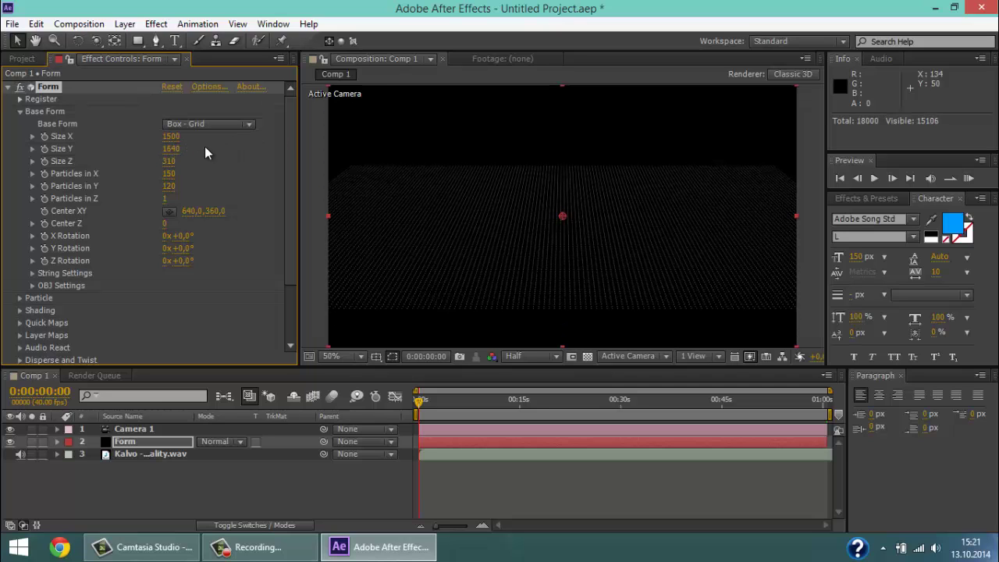
scroll(237, 218, down, 3)
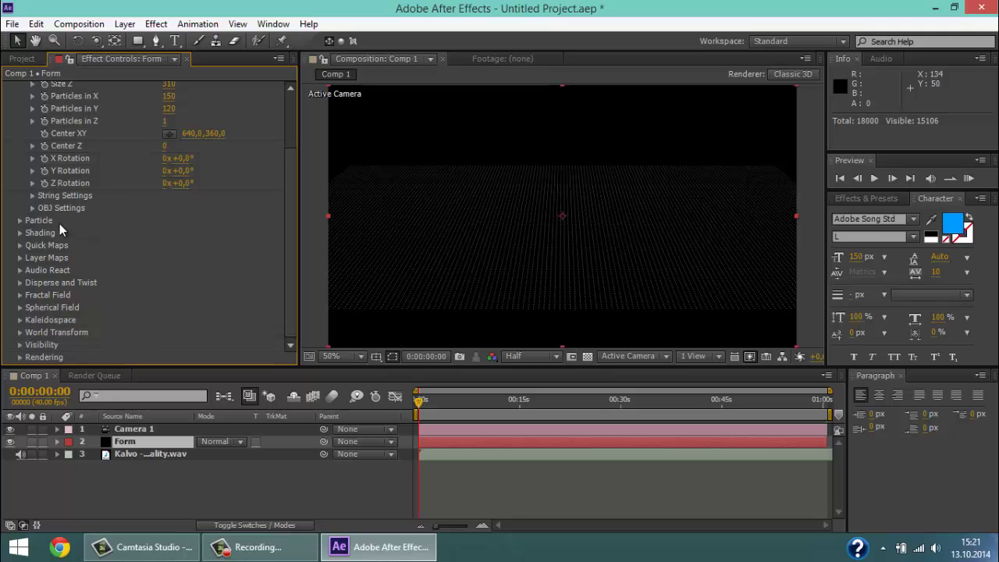
scroll(36, 213, up, 3)
scroll(36, 213, down, 3)
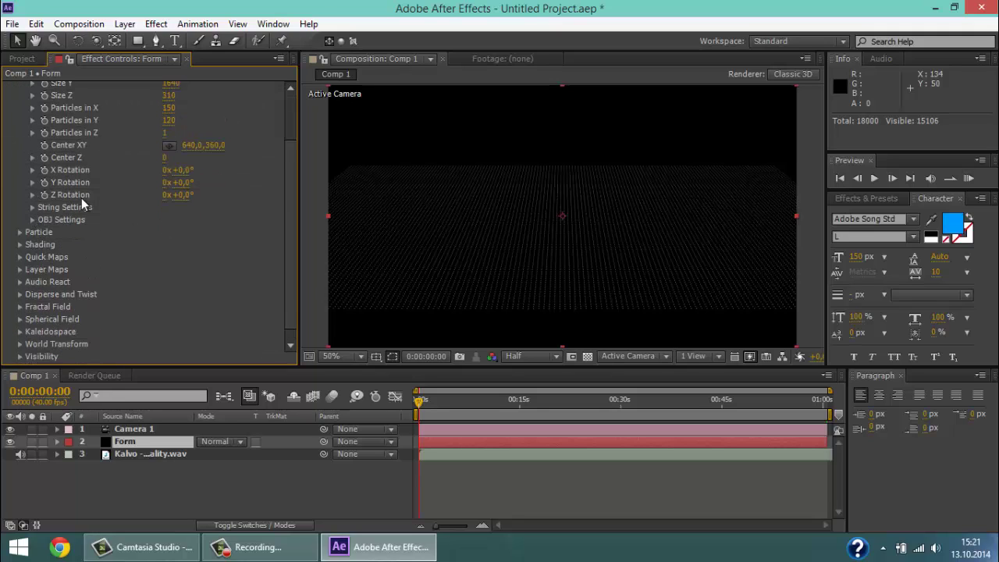
scroll(81, 199, up, 2)
Try the Box - Strings base form, then revert to Box - Grid
click(250, 125)
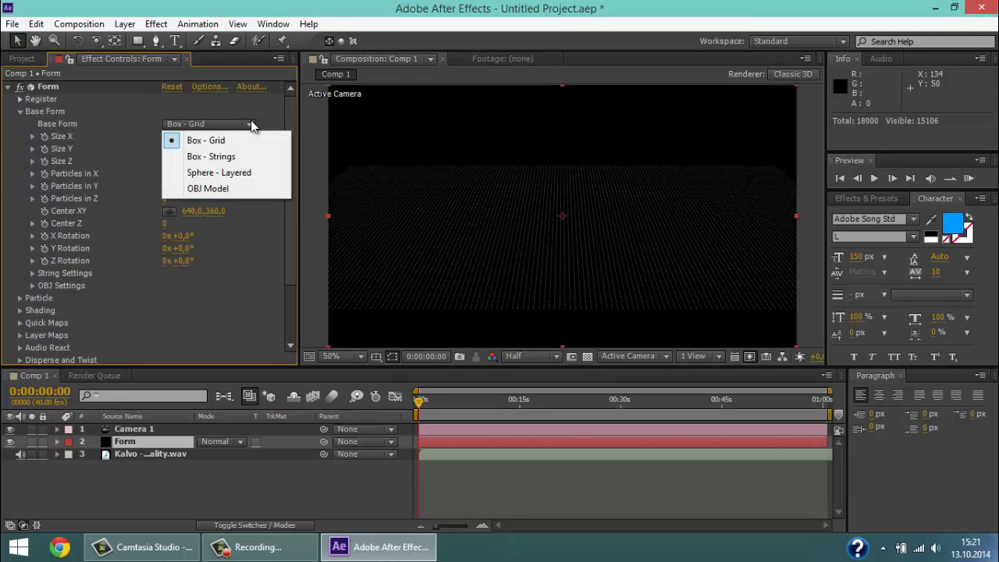
click(249, 246)
click(246, 124)
click(229, 156)
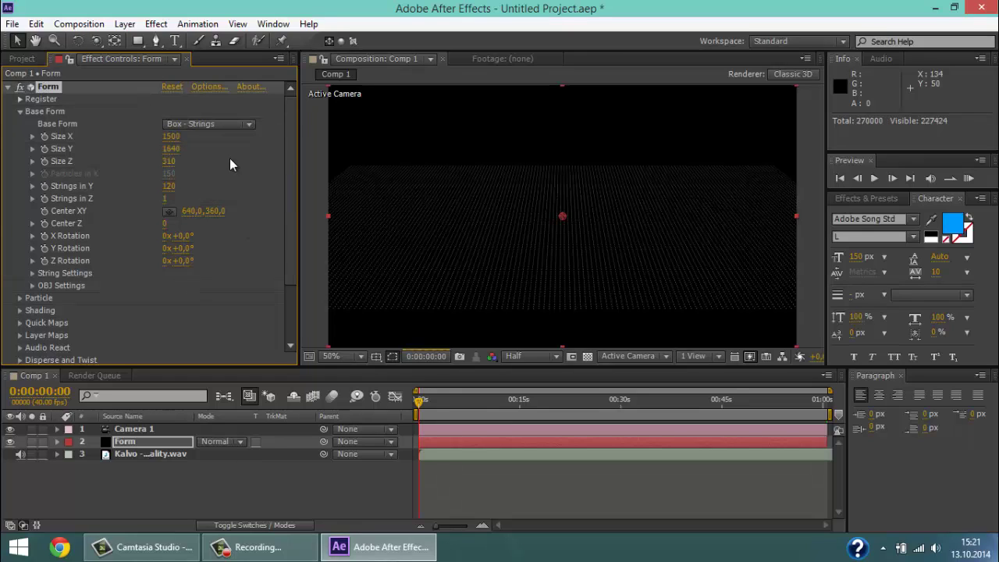
click(251, 124)
click(227, 137)
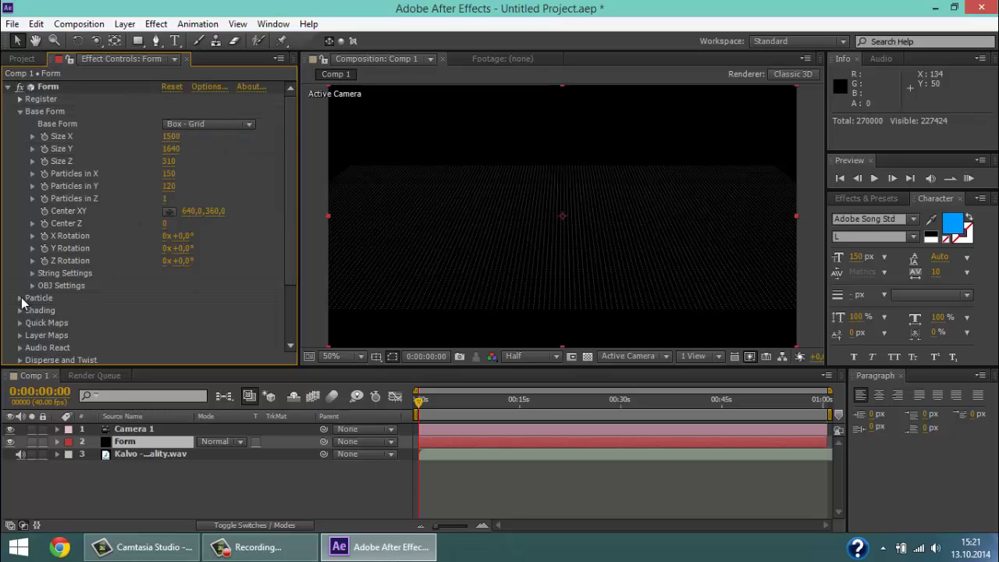
click(21, 297)
scroll(23, 218, down, 3)
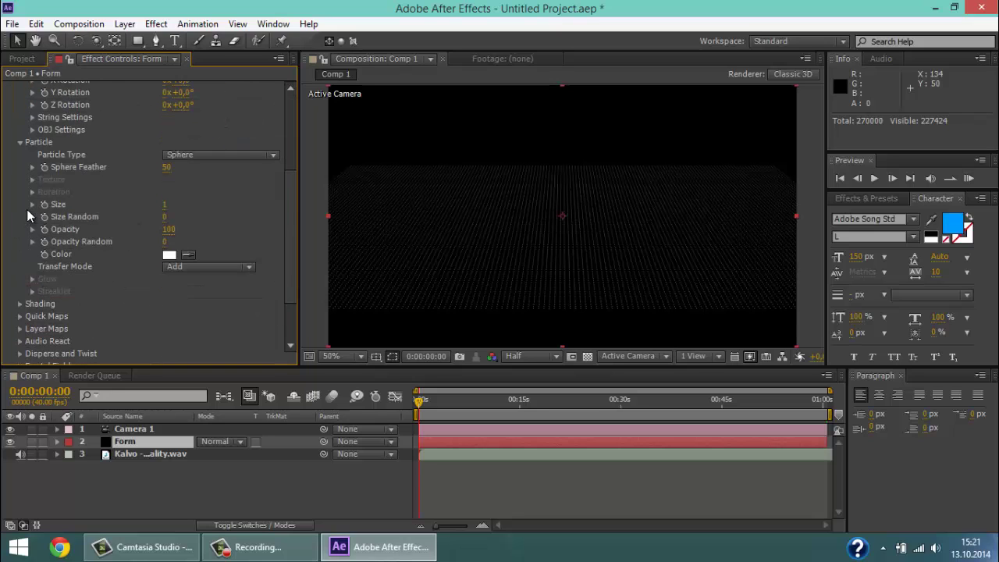
click(204, 155)
click(202, 170)
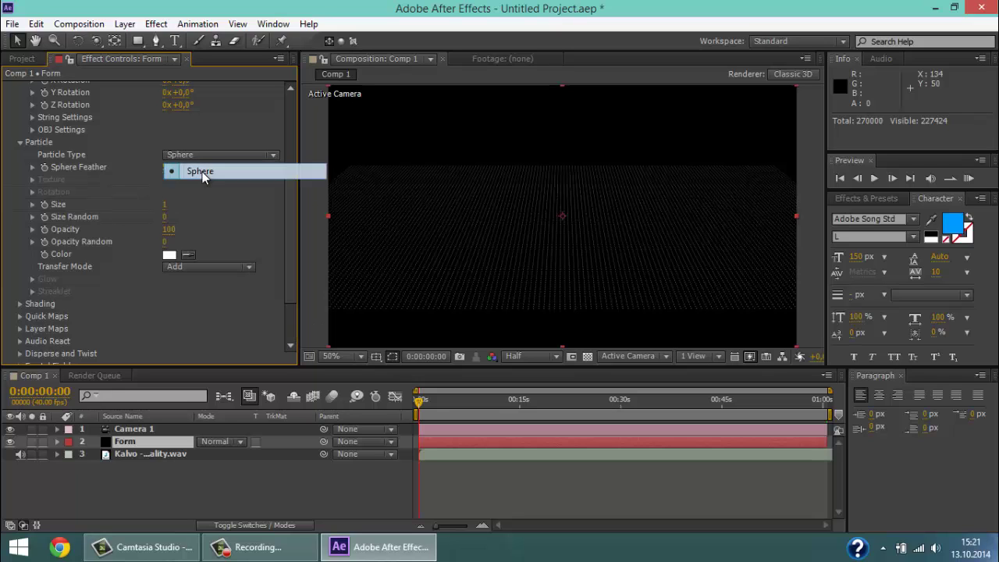
click(209, 155)
click(205, 187)
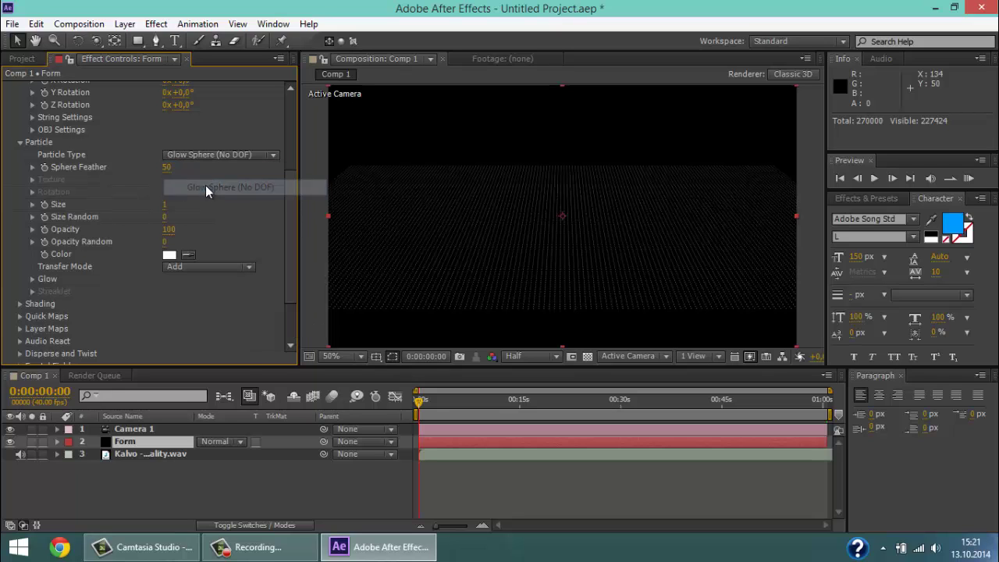
click(221, 155)
click(201, 167)
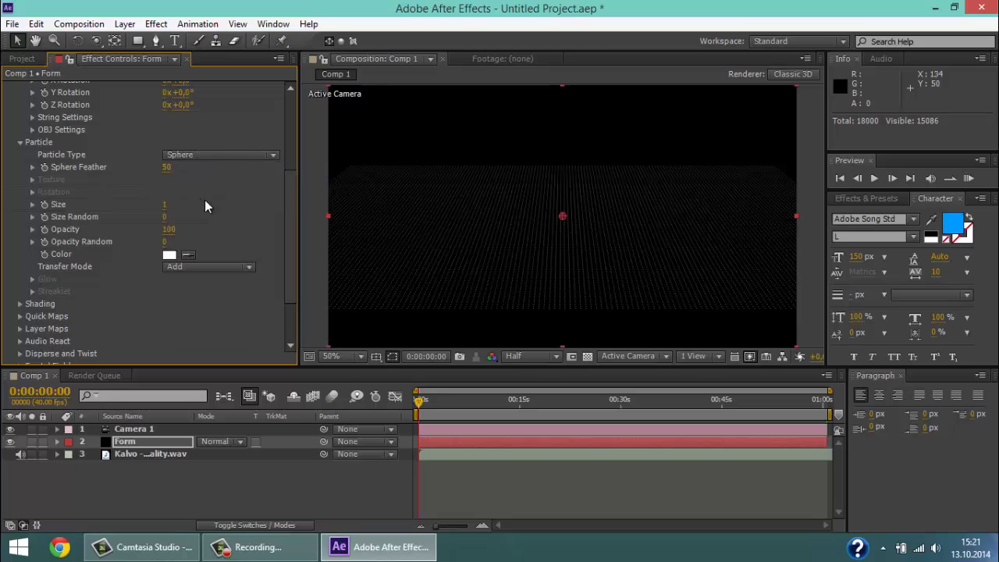
click(166, 204)
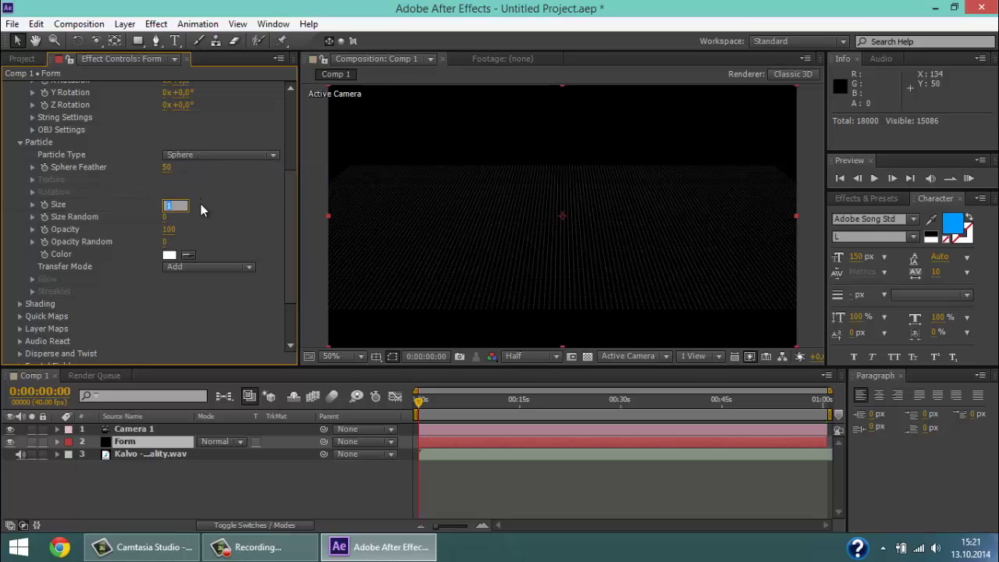
text(5)
key(Return)
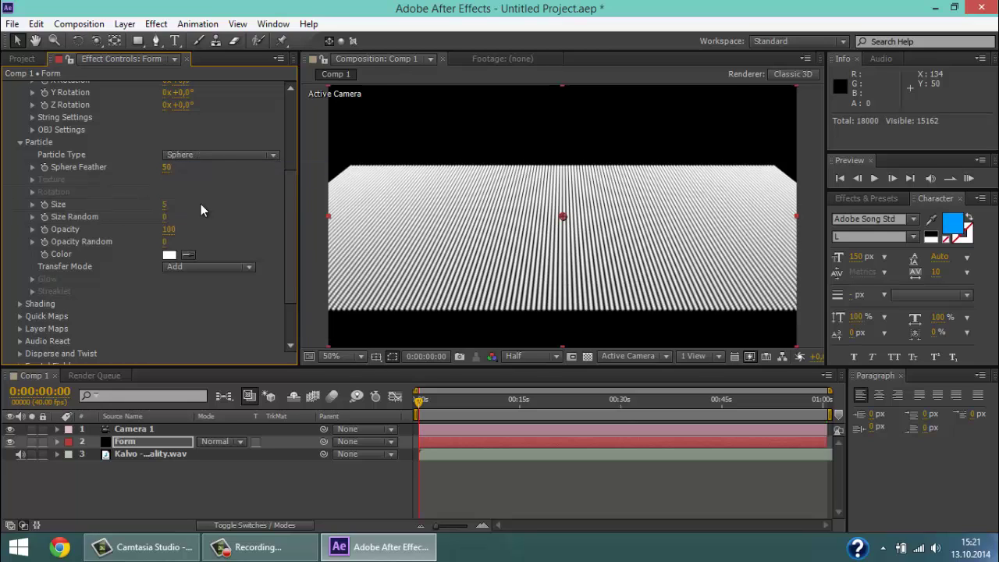
click(165, 205)
text(1)
key(Return)
click(166, 204)
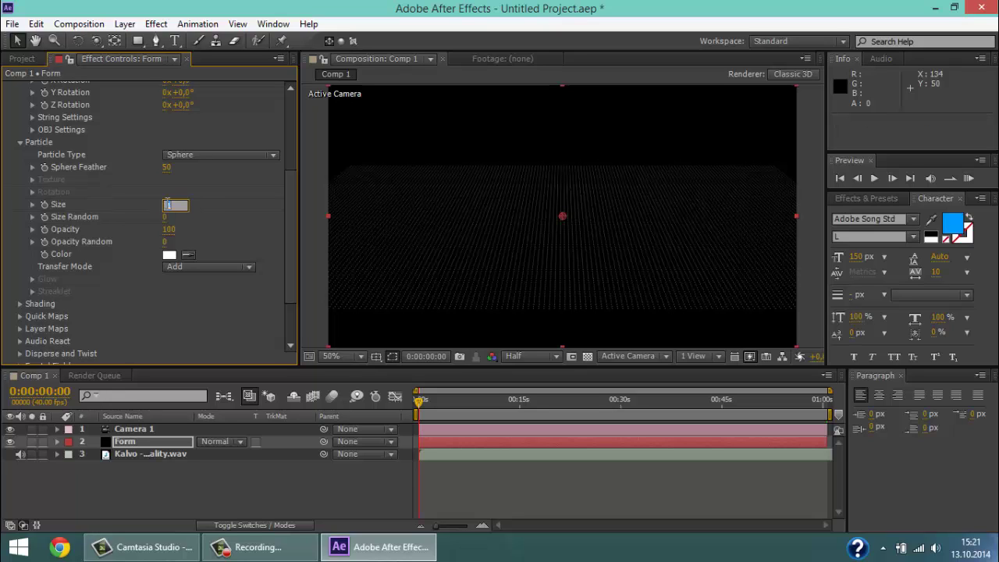
key(Return)
scroll(227, 199, down, 3)
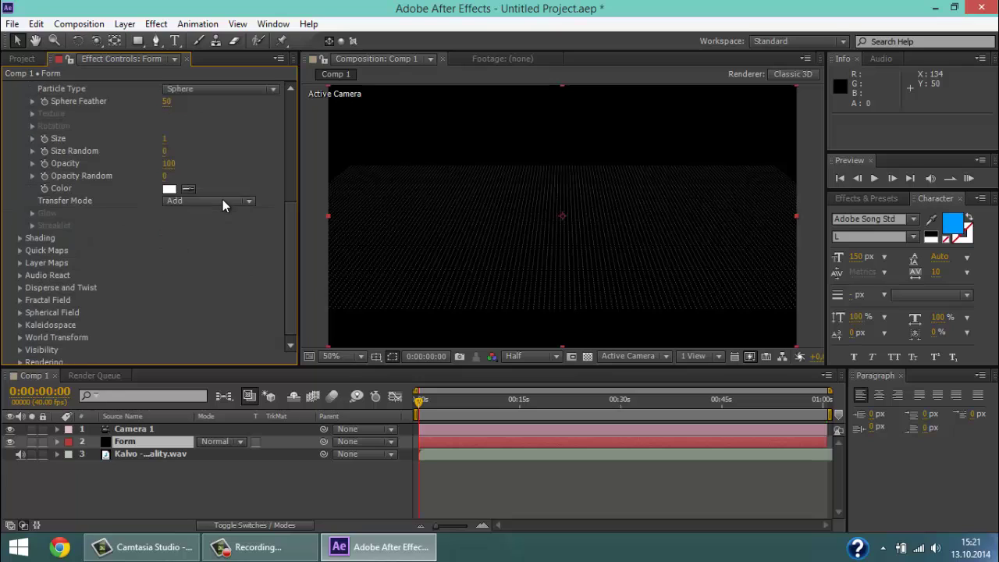
scroll(223, 202, down, 1)
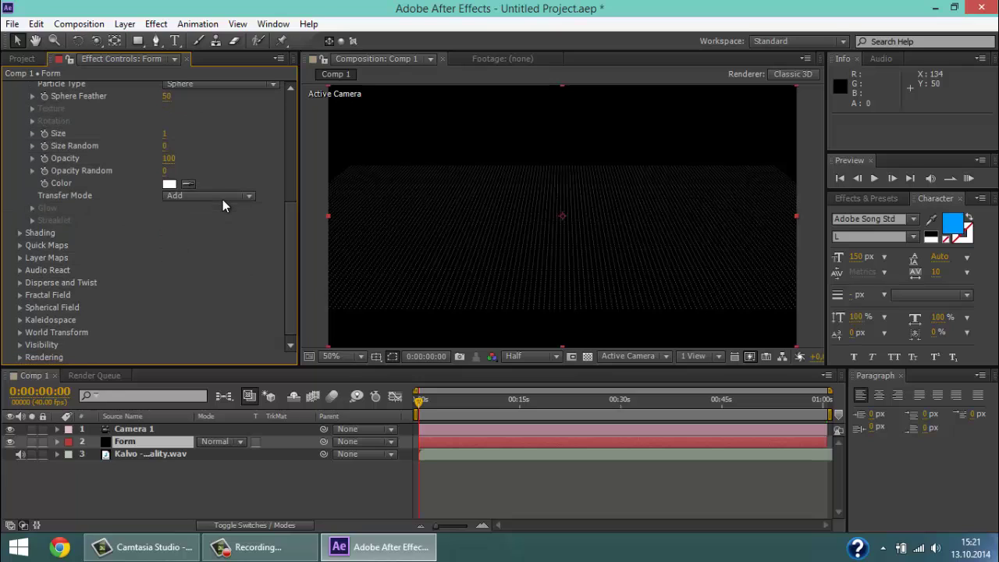
Set the Color Map's Map Opac+Color over option to Radial
click(19, 245)
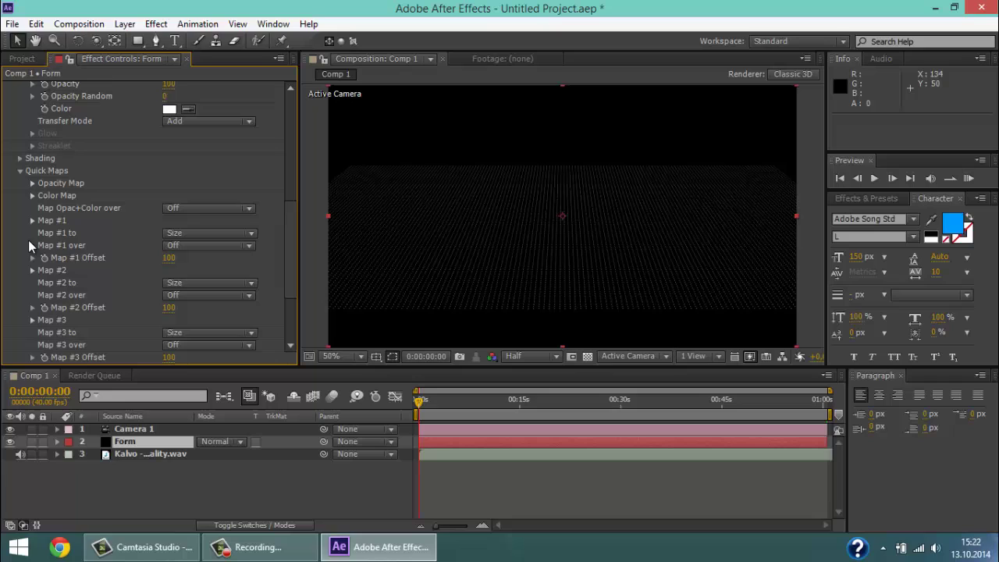
click(32, 195)
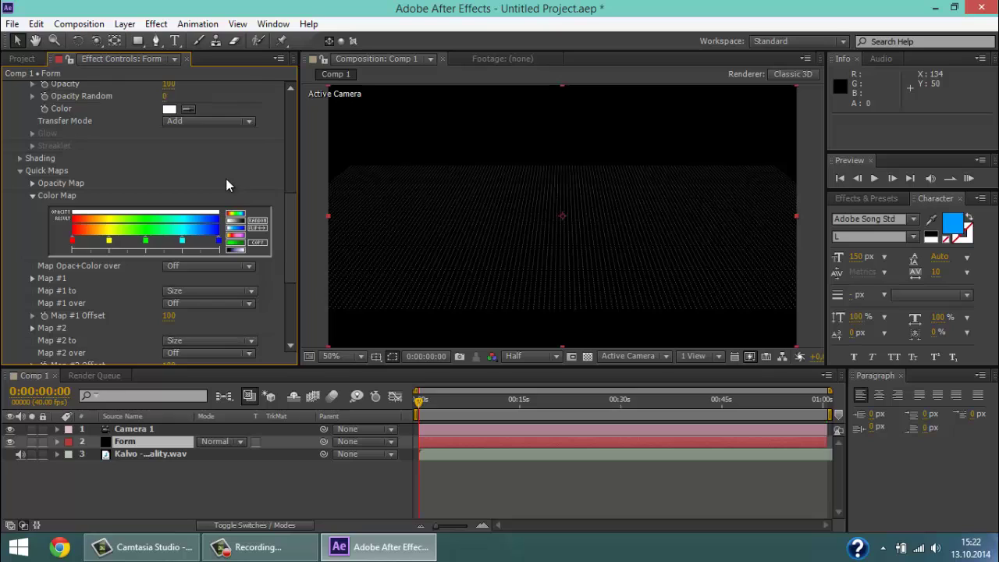
scroll(225, 179, down, 2)
scroll(221, 179, down, 2)
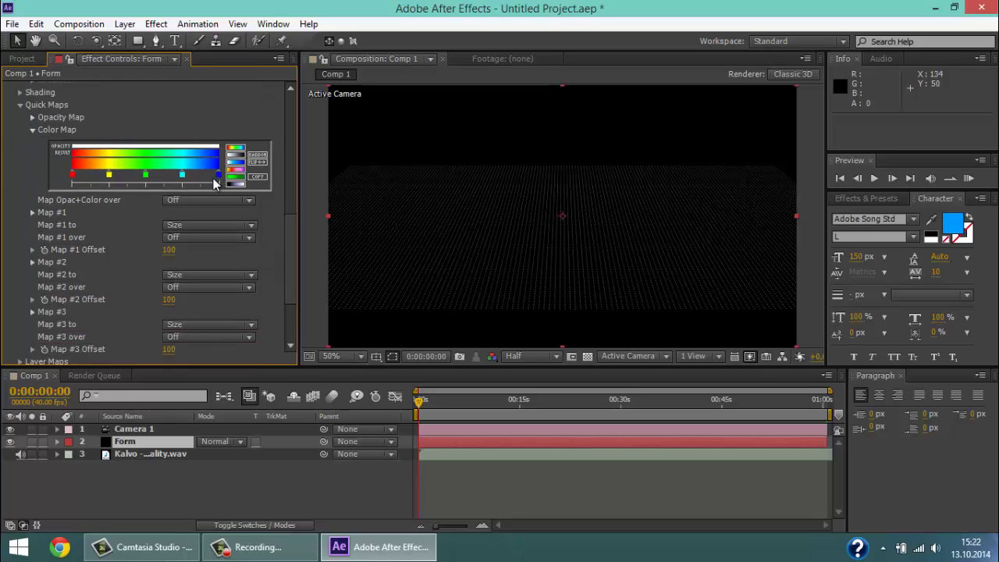
click(206, 201)
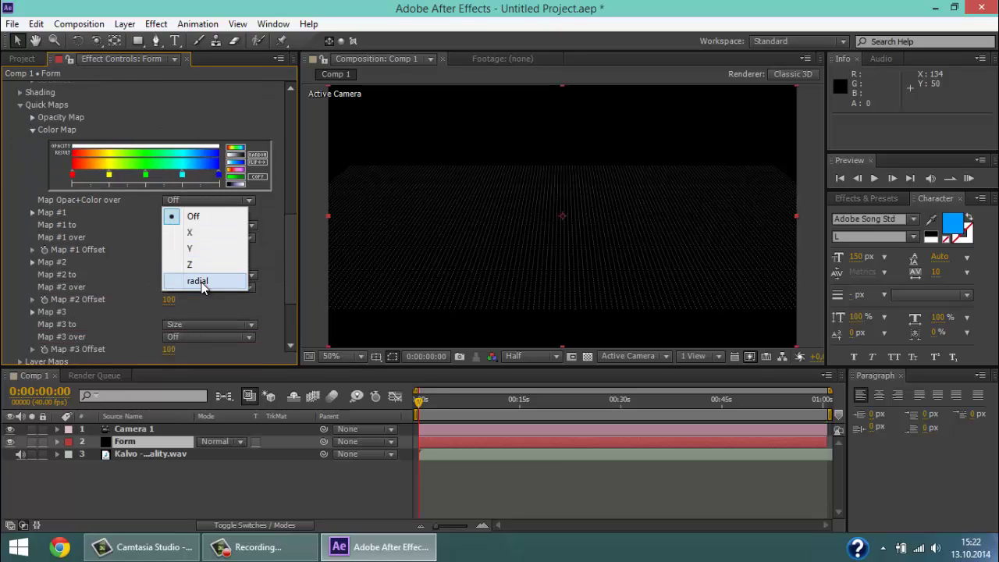
click(202, 281)
click(215, 199)
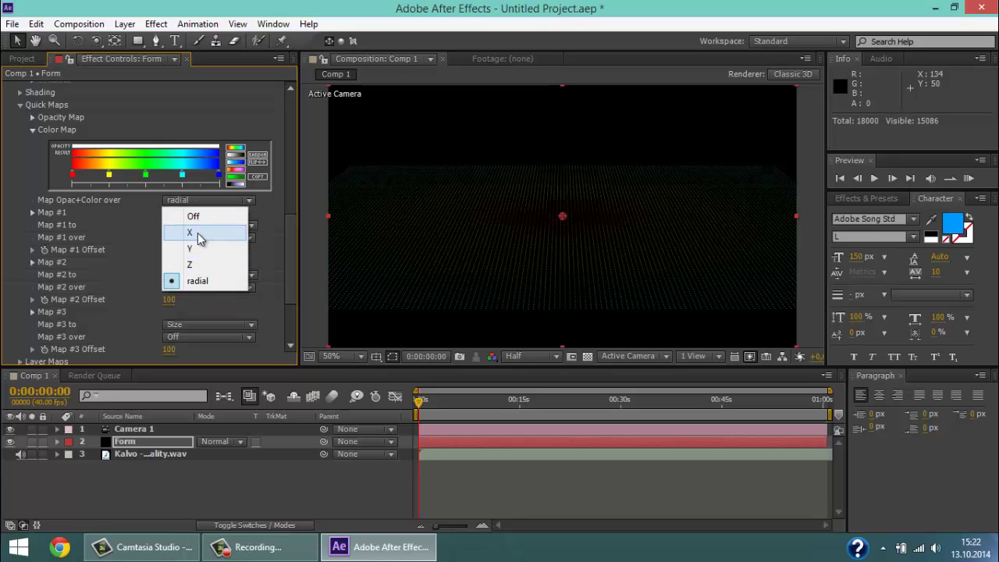
click(197, 234)
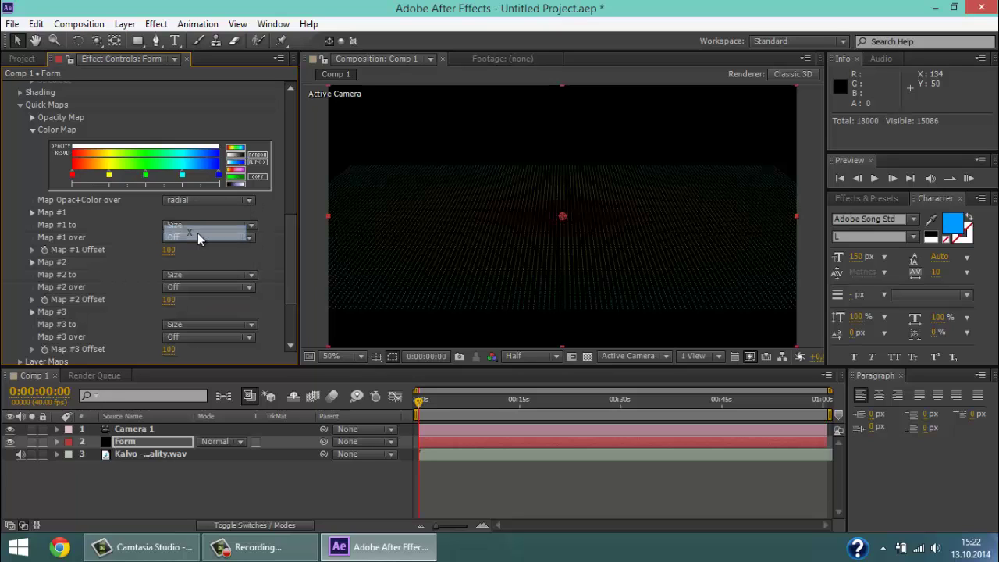
click(229, 199)
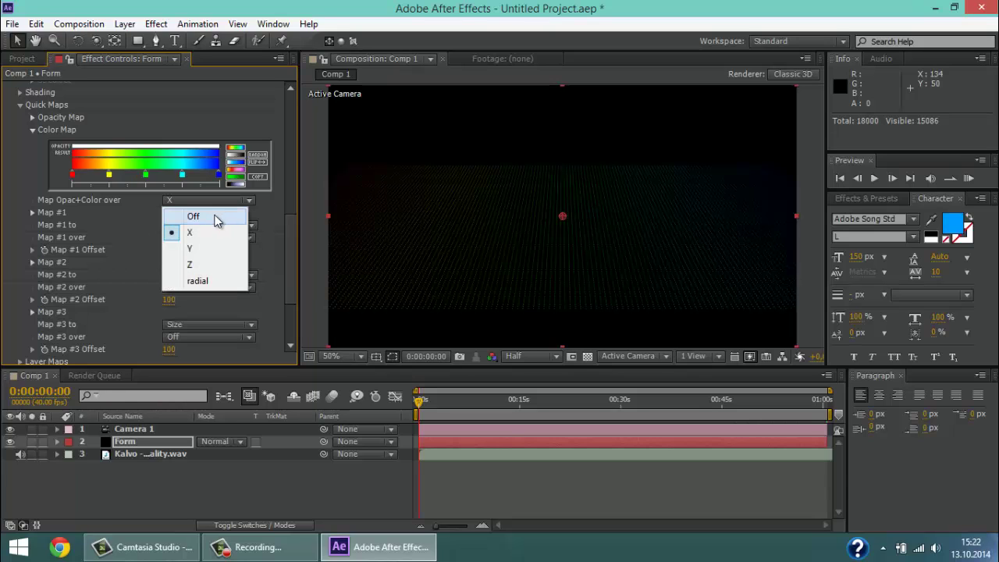
click(197, 279)
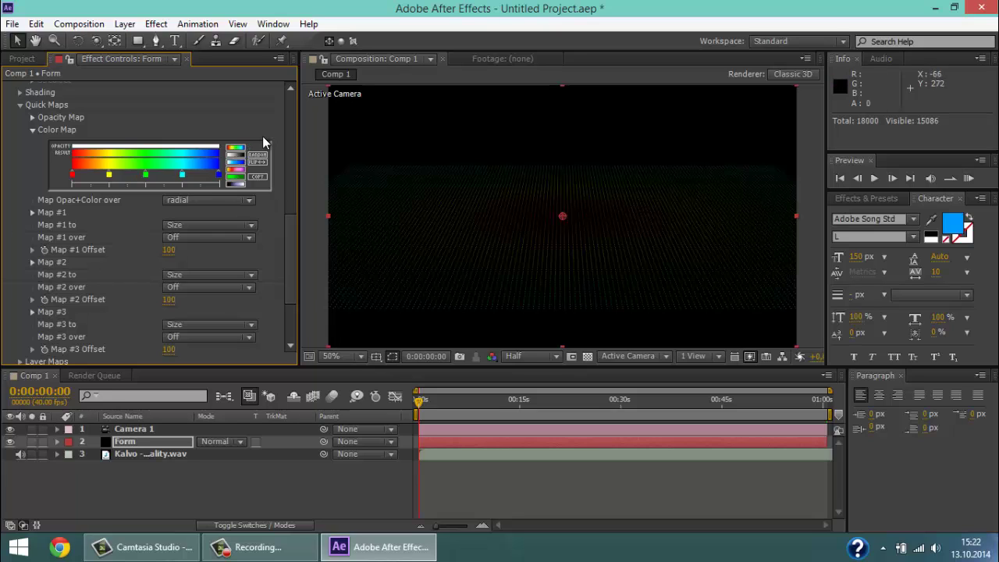
Apply a white-to-cyan-to-blue gradient preset to the Color Map
click(235, 176)
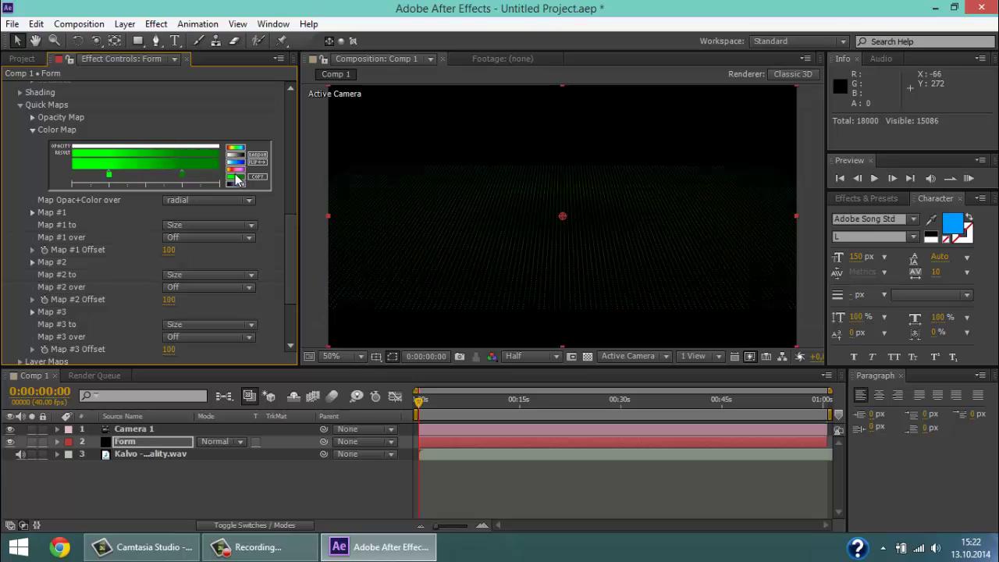
click(240, 161)
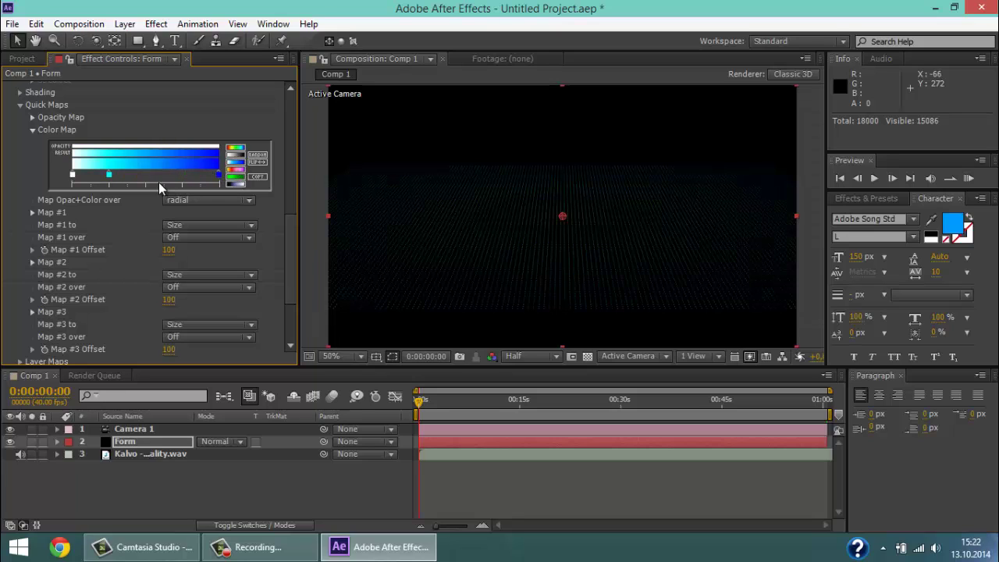
scroll(102, 199, up, 2)
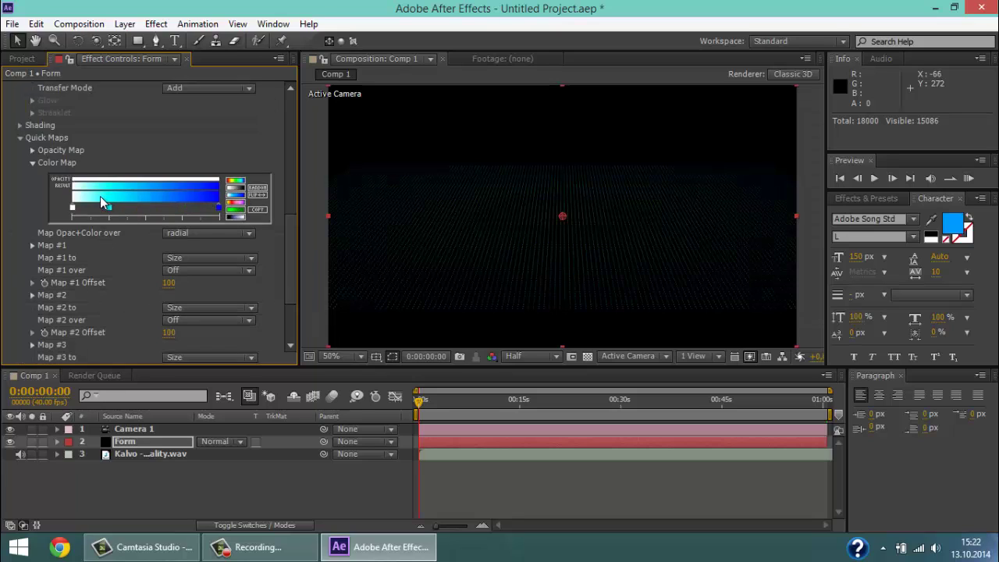
scroll(100, 196, up, 2)
click(18, 172)
scroll(32, 237, up, 5)
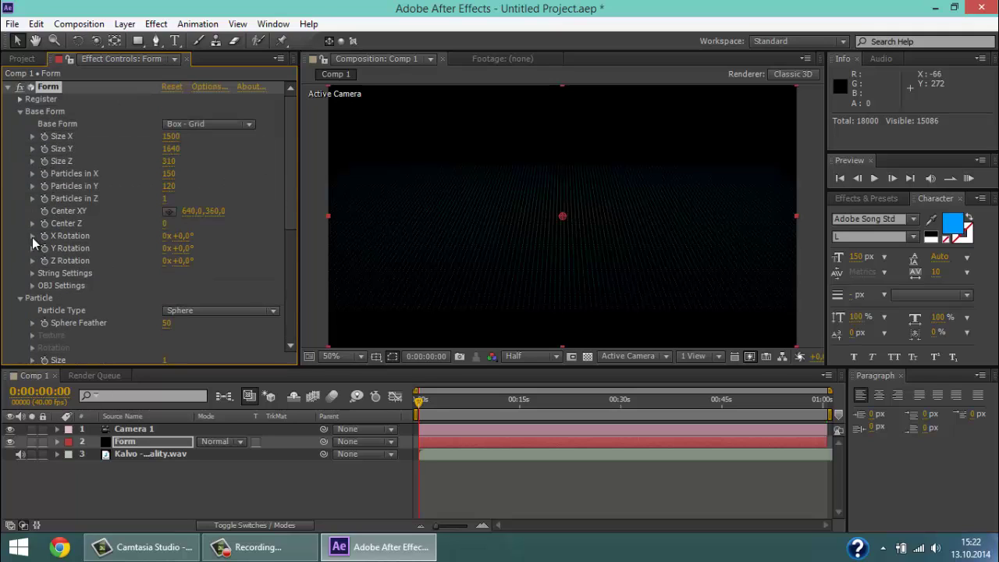
Set Audio React's Audio Layer to the Kalvo - Escape from reality.wav track
click(20, 298)
click(8, 87)
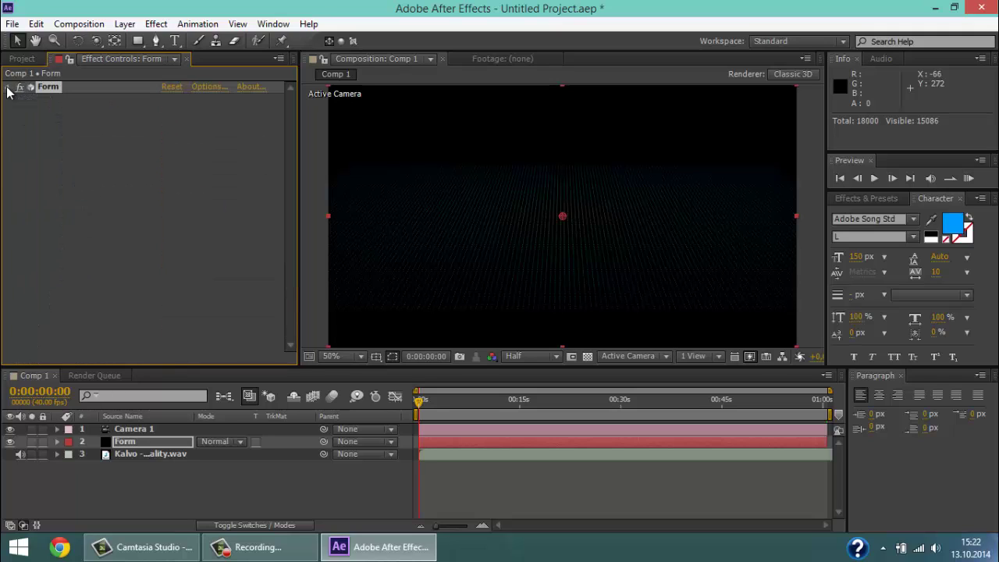
click(8, 87)
click(19, 111)
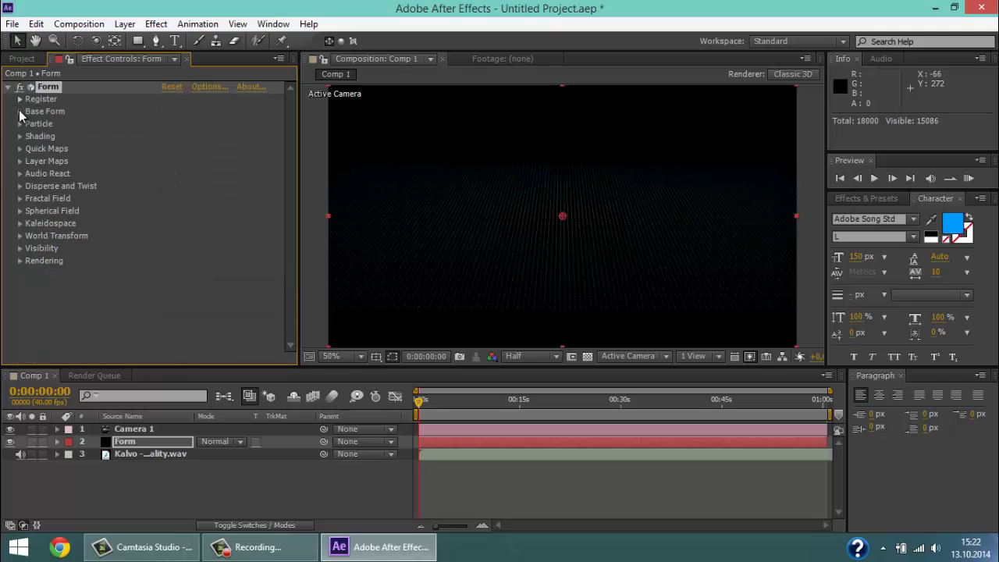
click(20, 173)
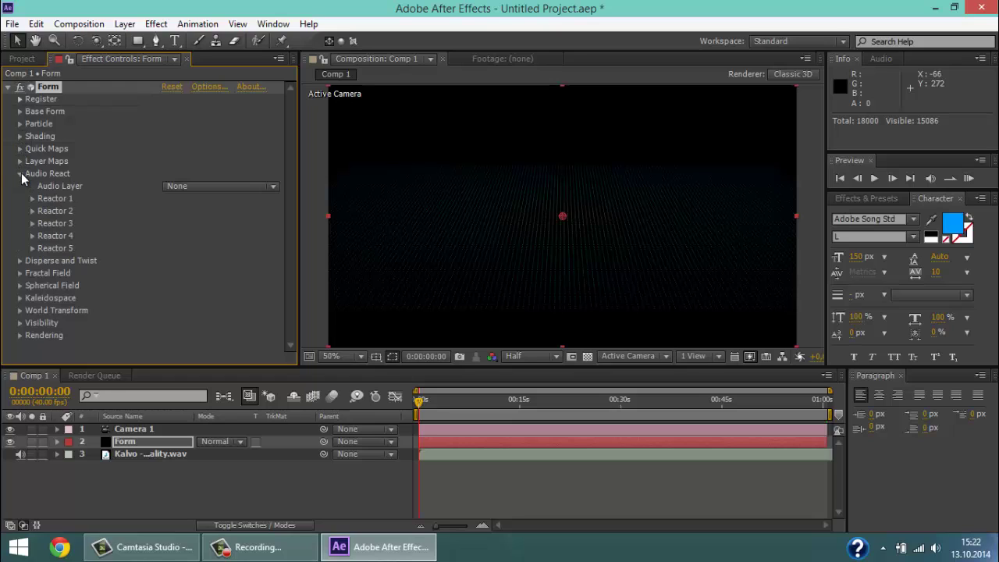
click(238, 192)
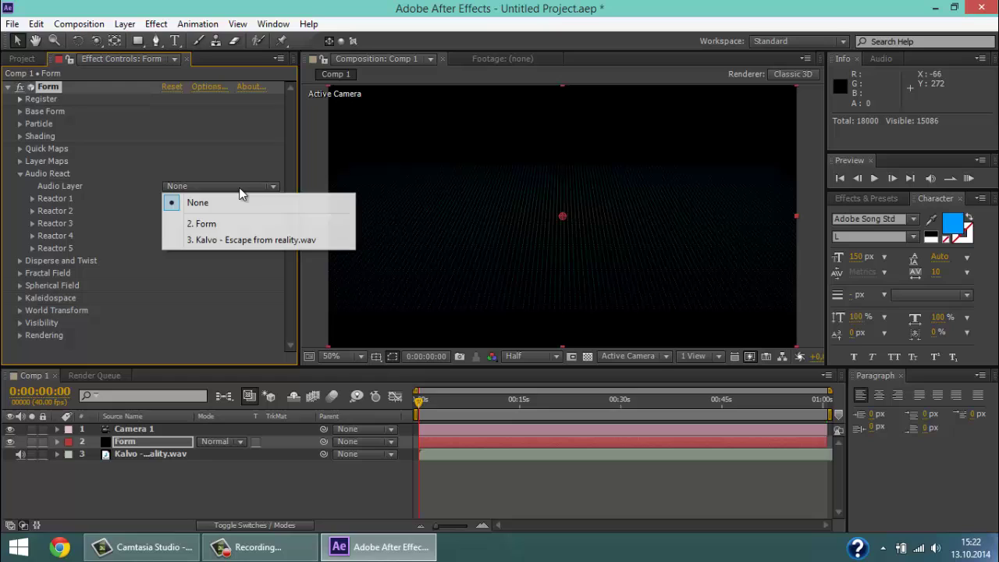
click(209, 242)
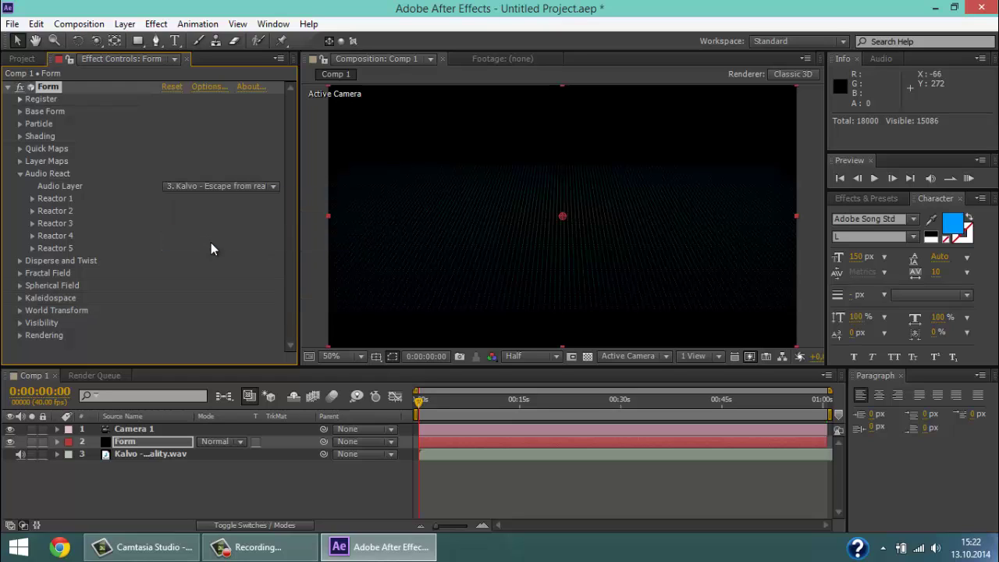
Map Reactor 1 to Fractal with Delay Direction set to X Outwards
click(33, 198)
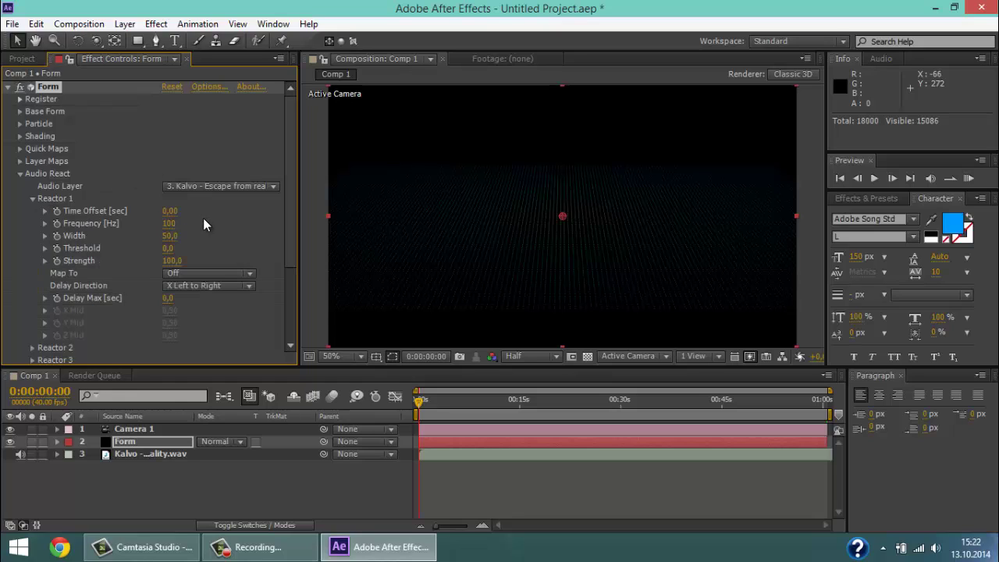
scroll(209, 219, down, 2)
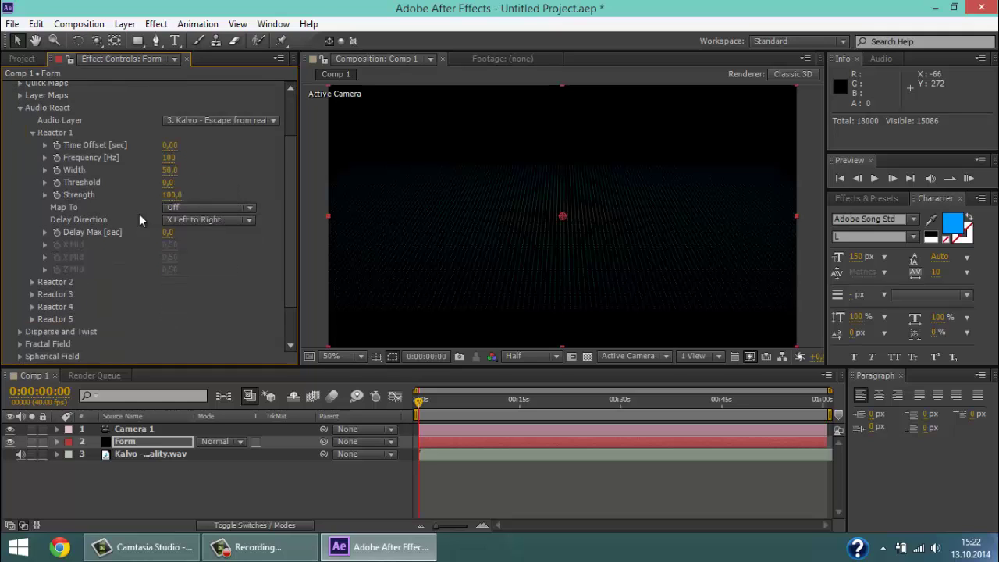
click(208, 207)
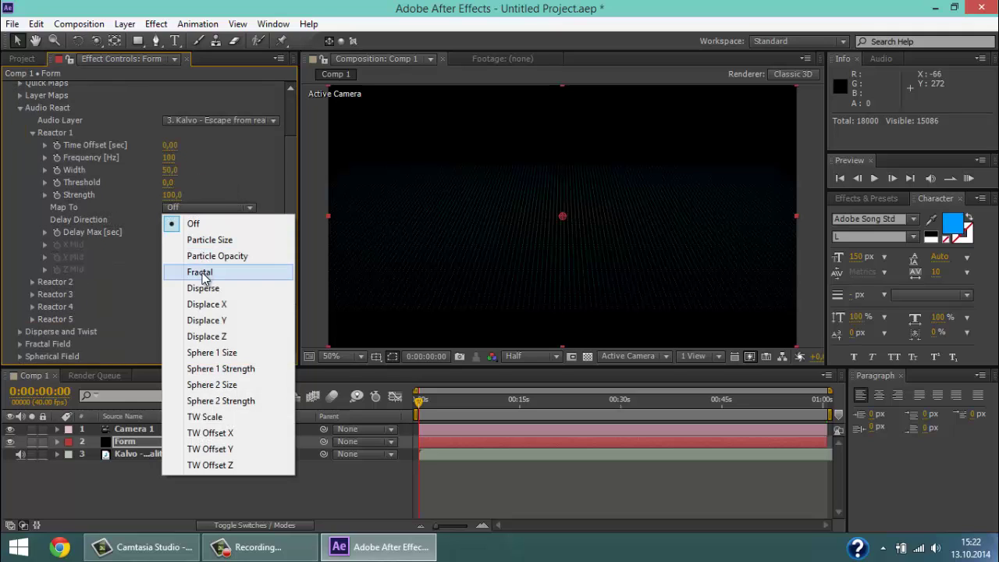
click(200, 273)
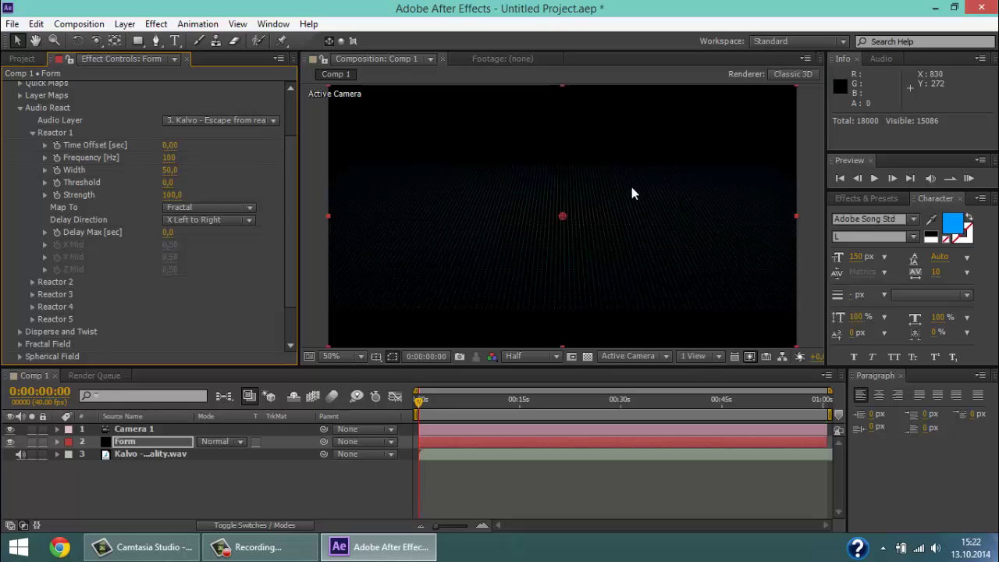
click(249, 225)
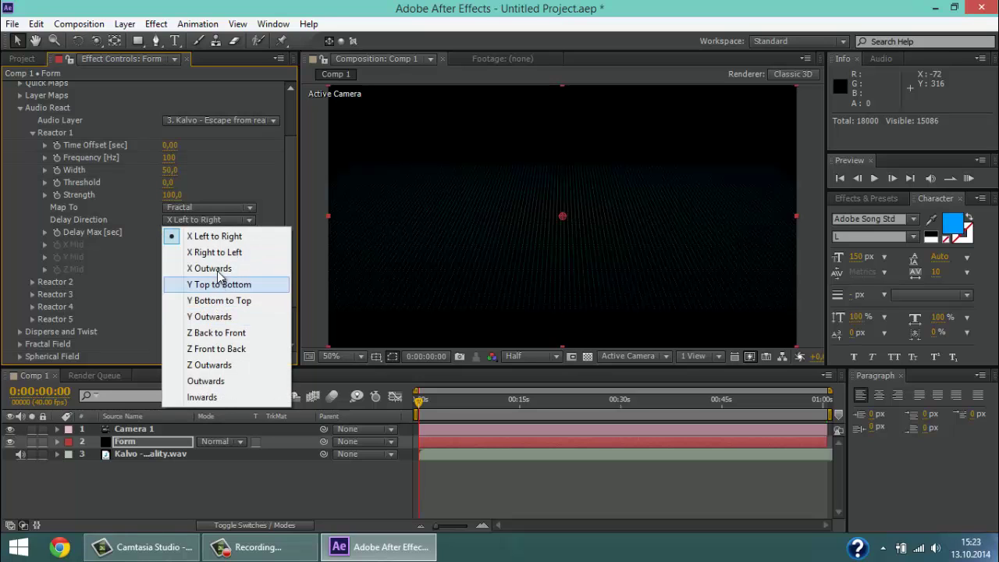
click(219, 270)
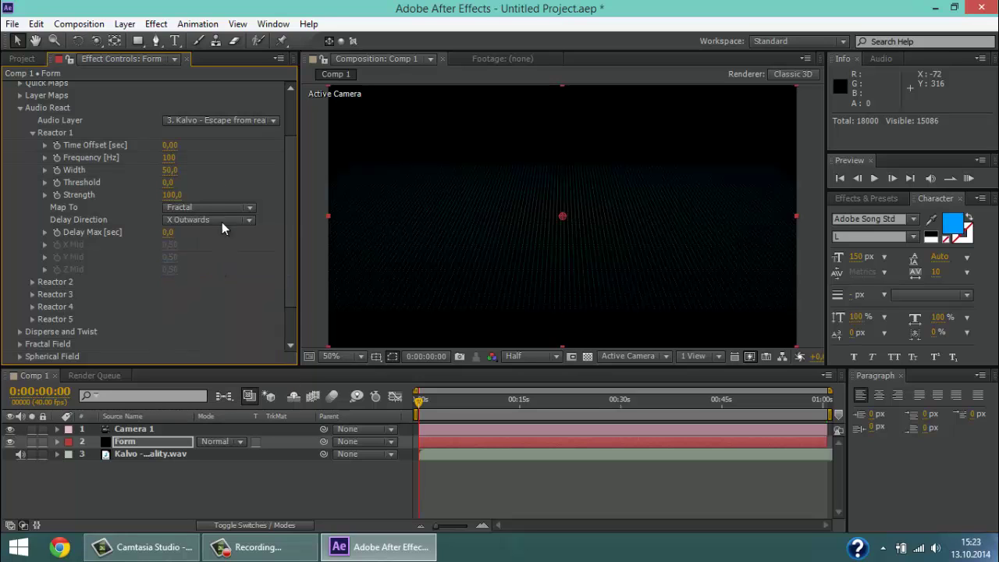
click(21, 110)
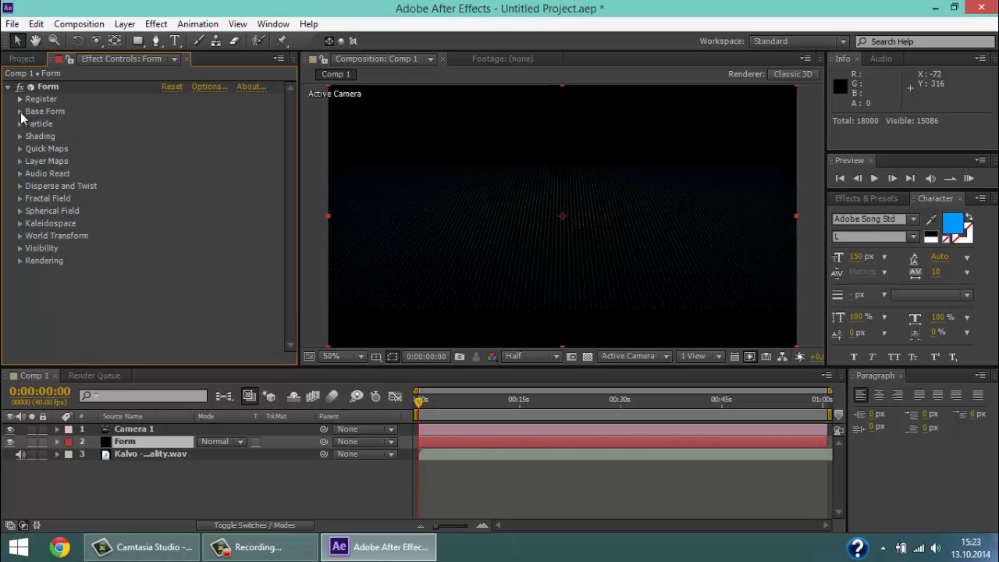
click(20, 199)
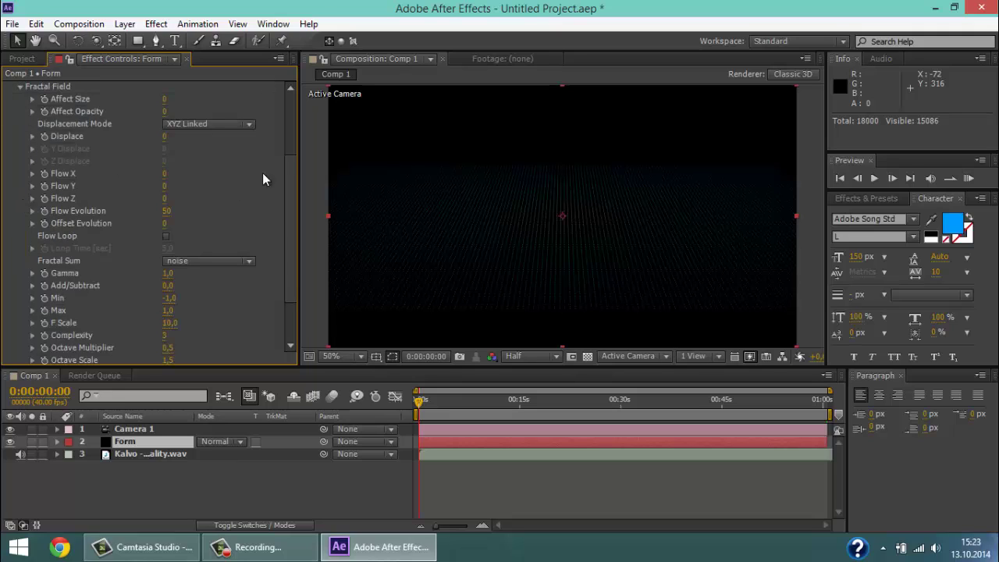
Set Fractal Field Displace to 70 and RAM preview the waving particles
scroll(234, 177, up, 1)
click(165, 169)
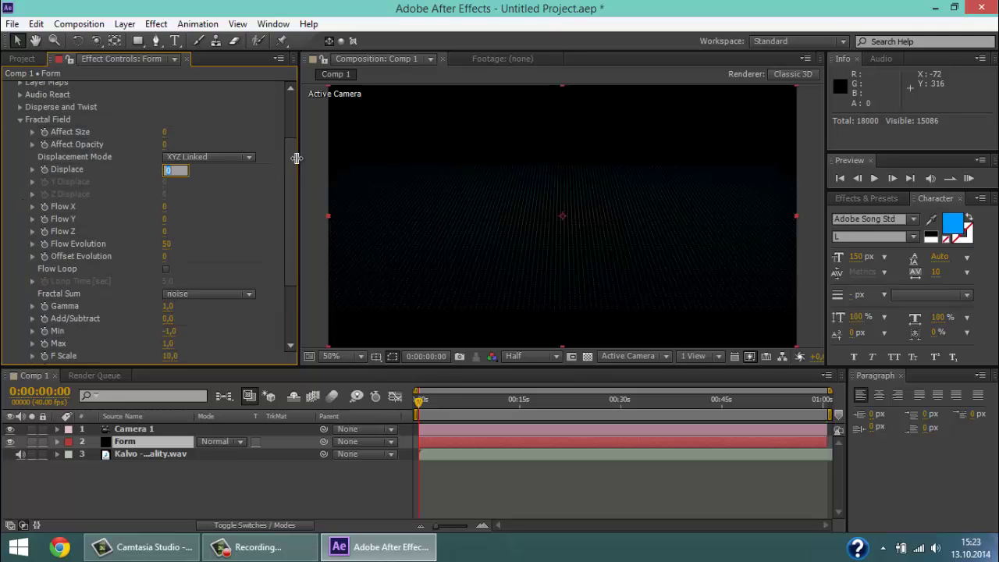
text(70)
key(Return)
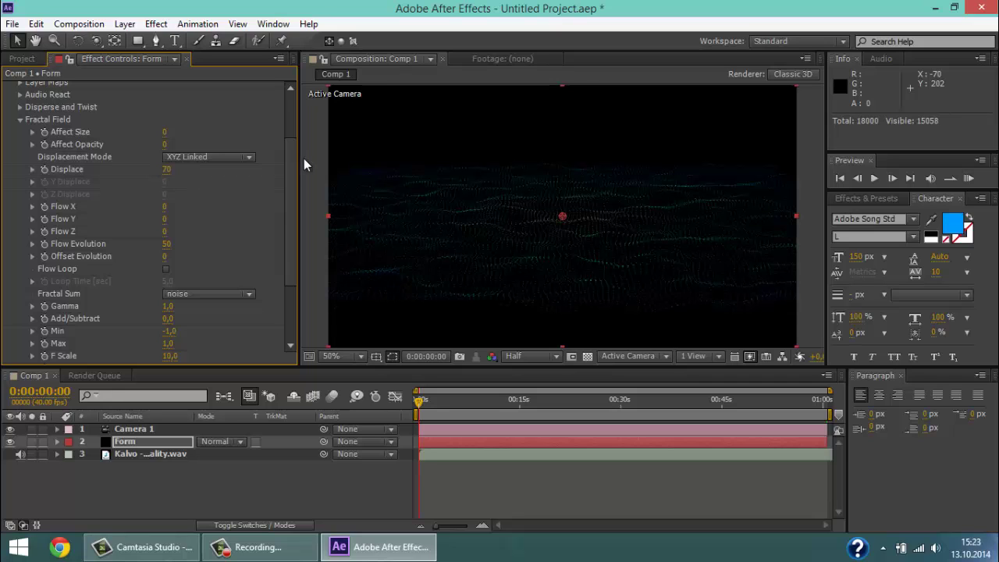
click(968, 178)
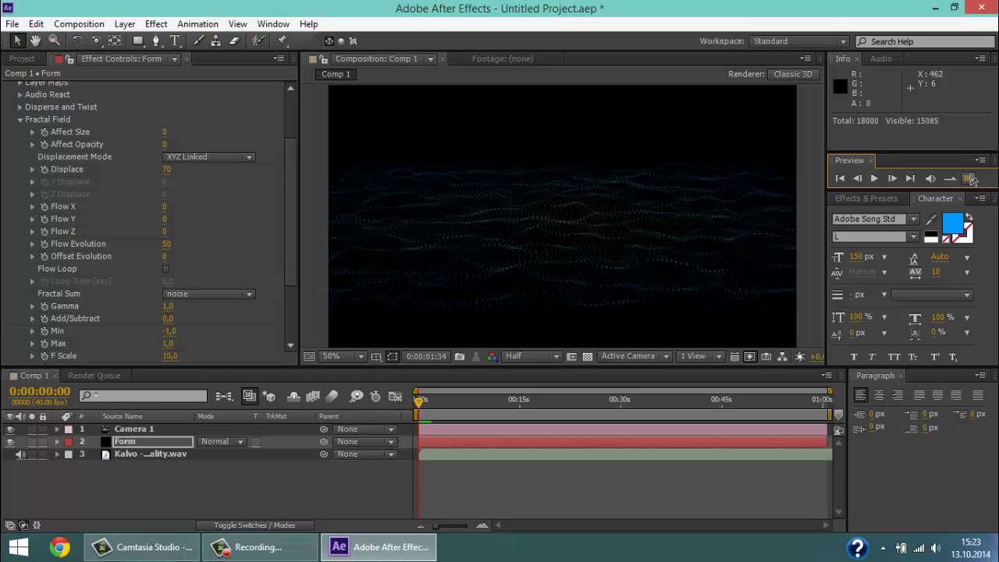
click(970, 179)
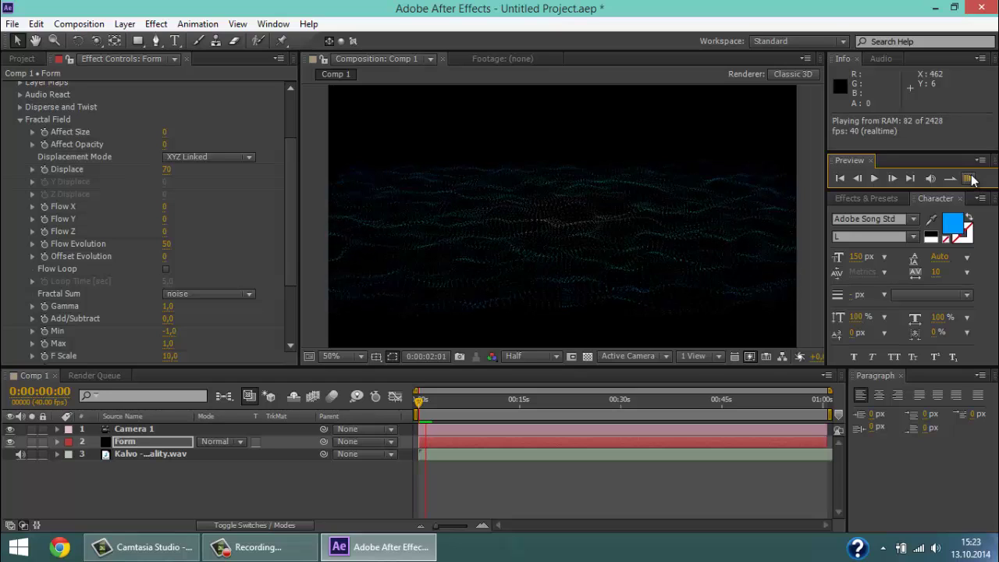
click(970, 179)
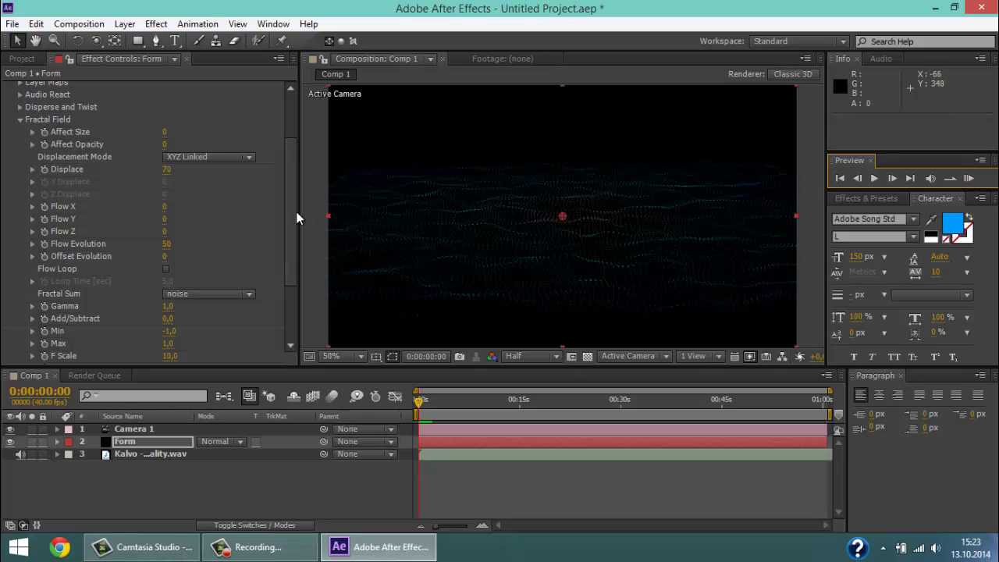
click(262, 202)
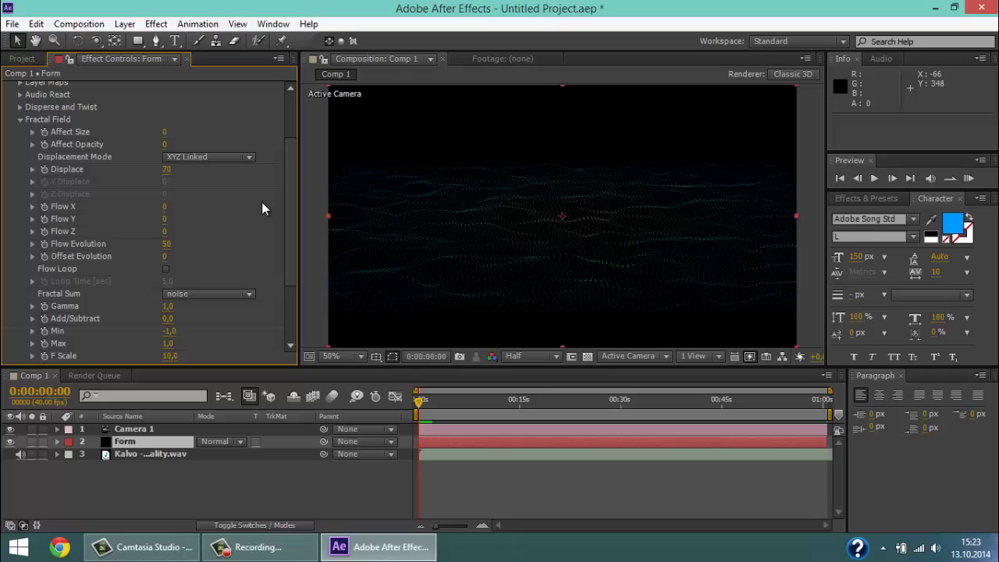
Raise the Fractal Field Displace value to 100
click(166, 169)
text(100)
key(Return)
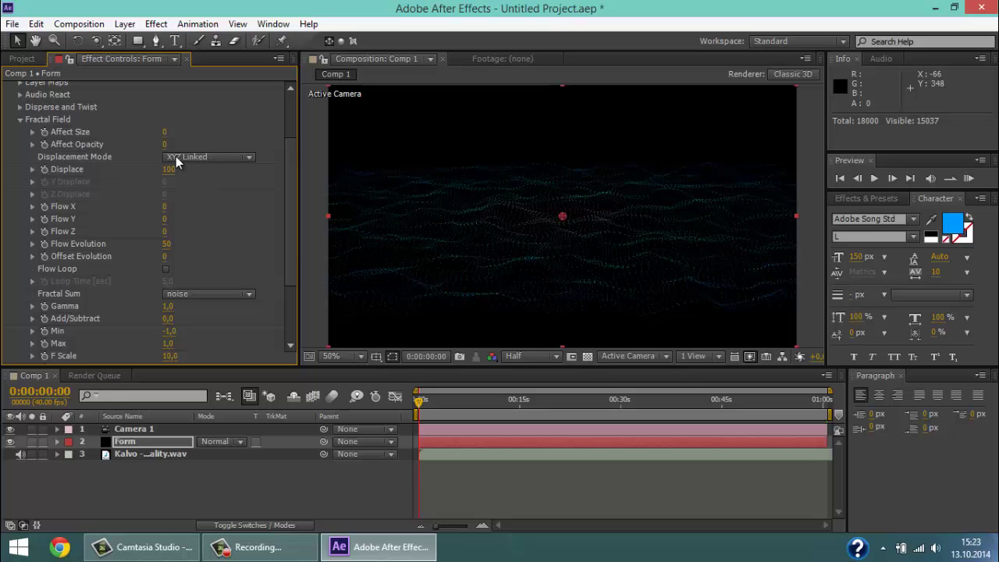
mouse_move(167, 179)
mouse_down()
mouse_move(408, 153)
mouse_move(171, 177)
mouse_up()
click(171, 171)
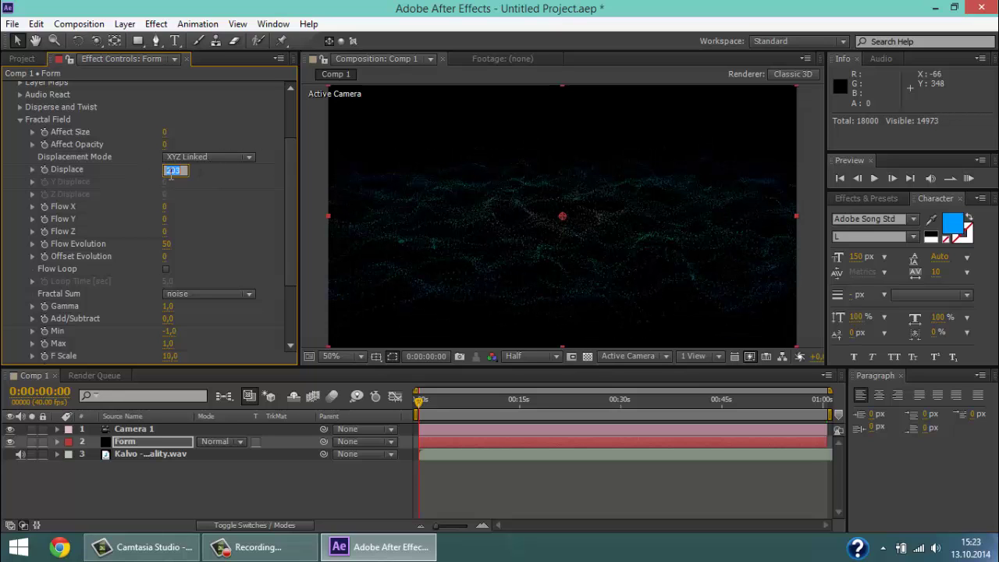
text(0)
key(Return)
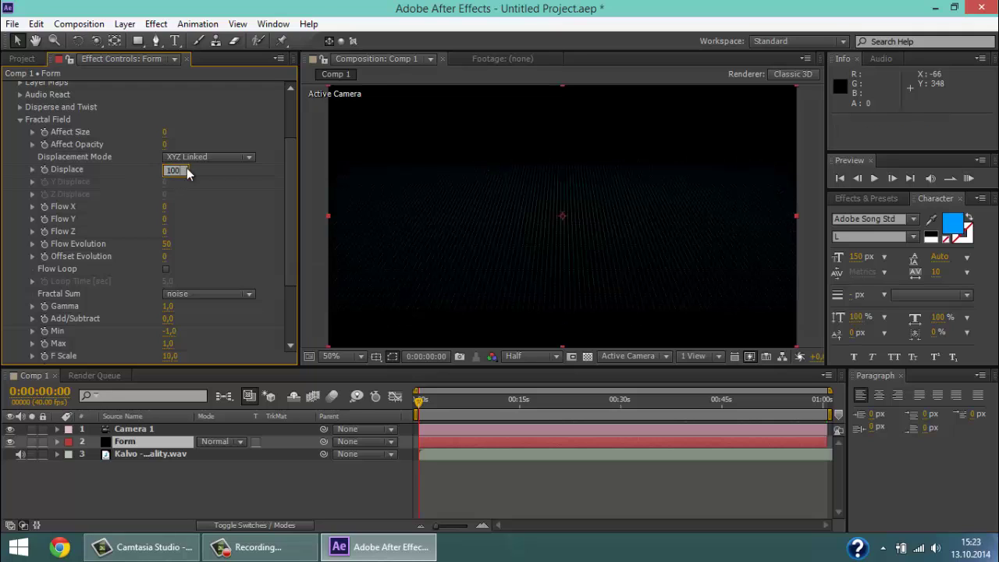
key(Return)
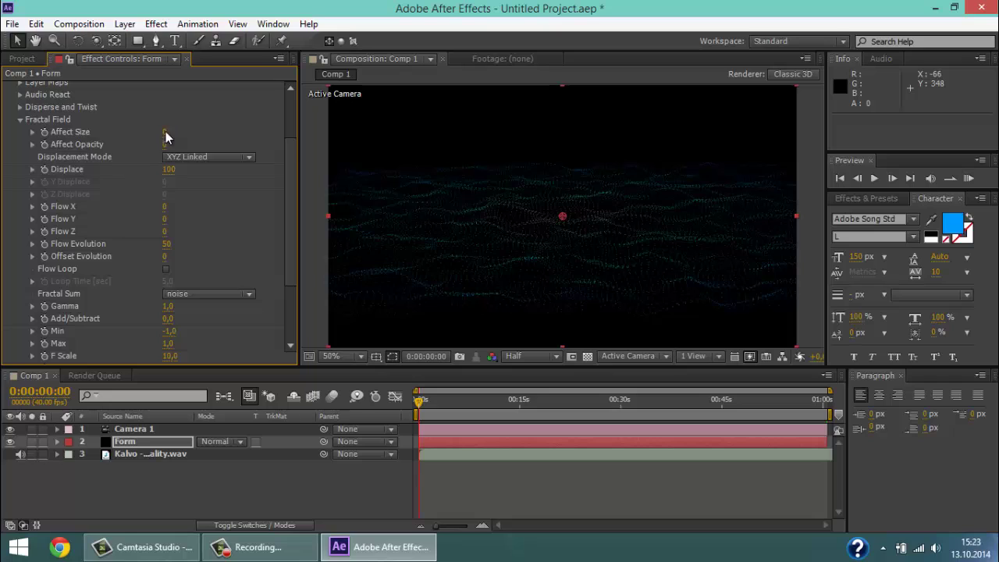
Set Fractal Field Affect Size to 3
click(164, 132)
text(3)
key(Return)
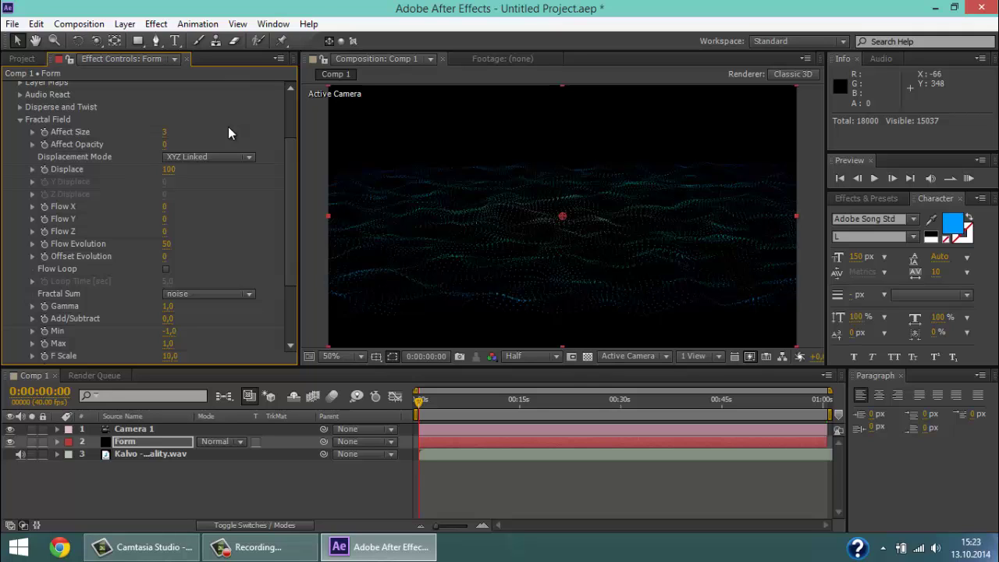
scroll(215, 143, down, 3)
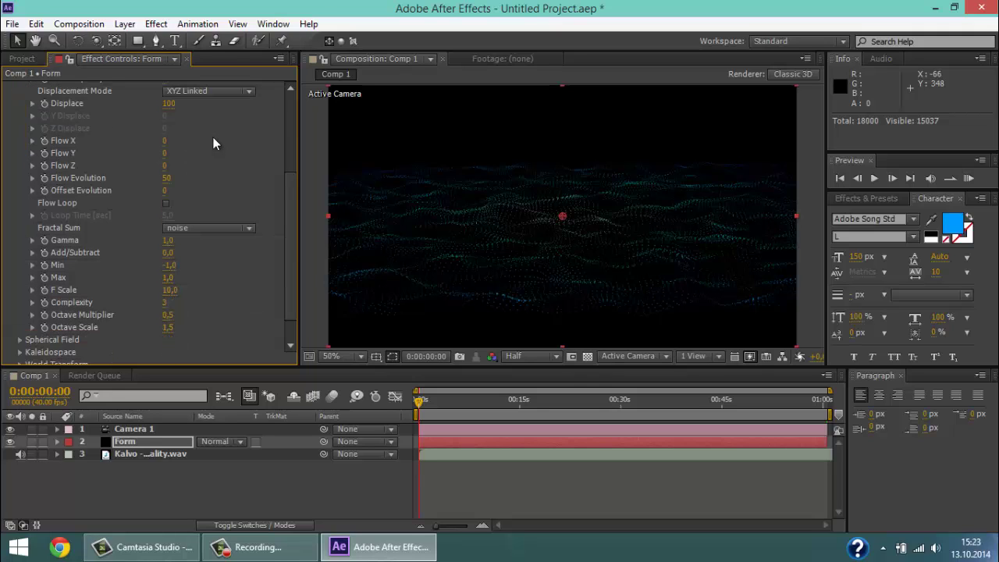
scroll(214, 143, down, 2)
scroll(125, 174, up, 1)
scroll(125, 174, up, 2)
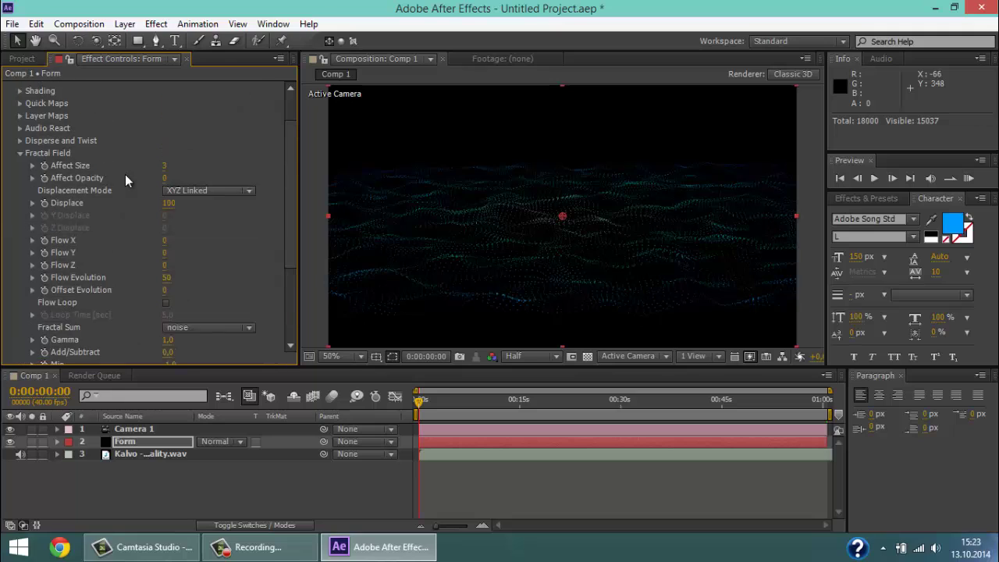
scroll(124, 174, up, 2)
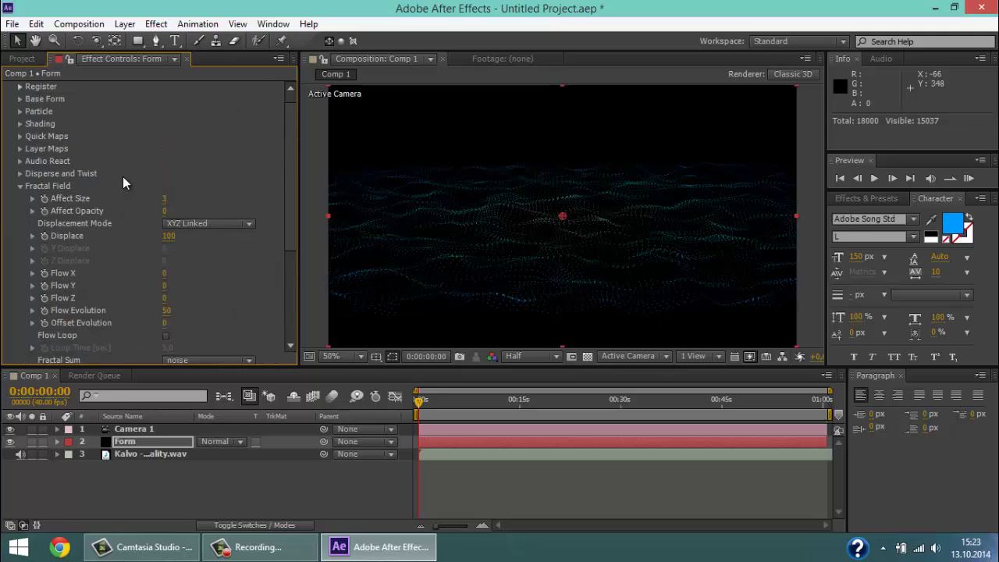
click(20, 186)
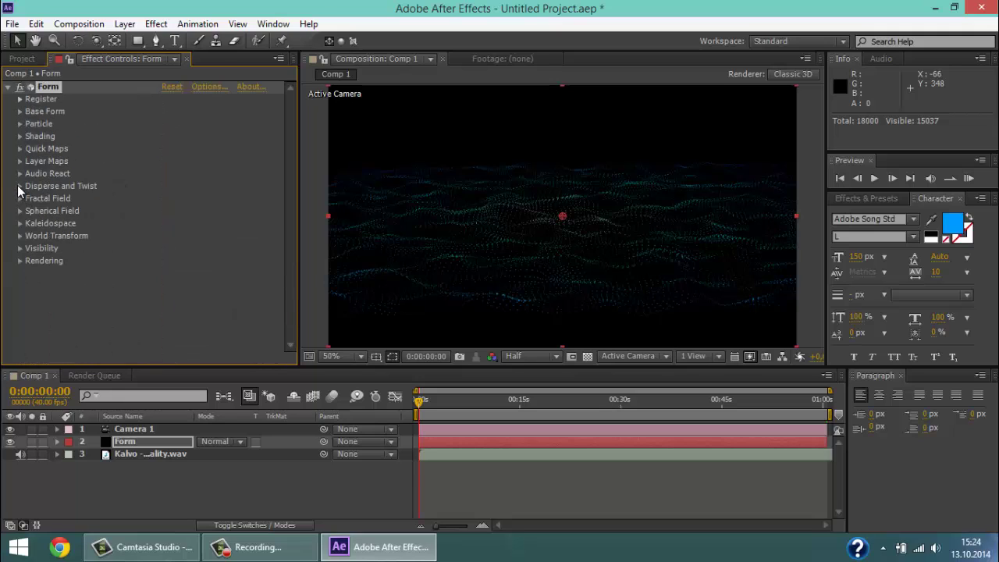
Set Form's Twist to 0 after trying values of 1 and 6
click(19, 186)
click(166, 212)
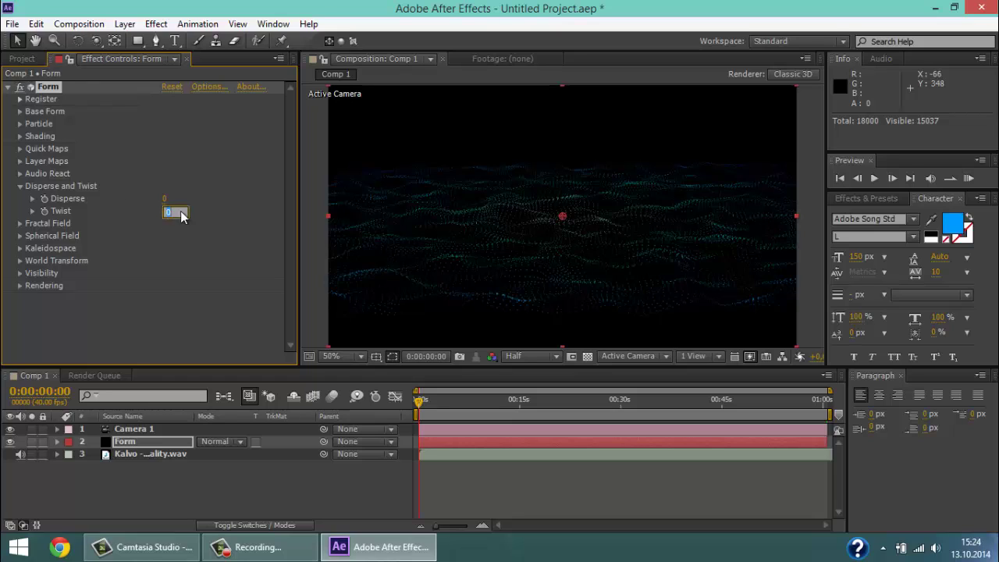
text(1)
key(Return)
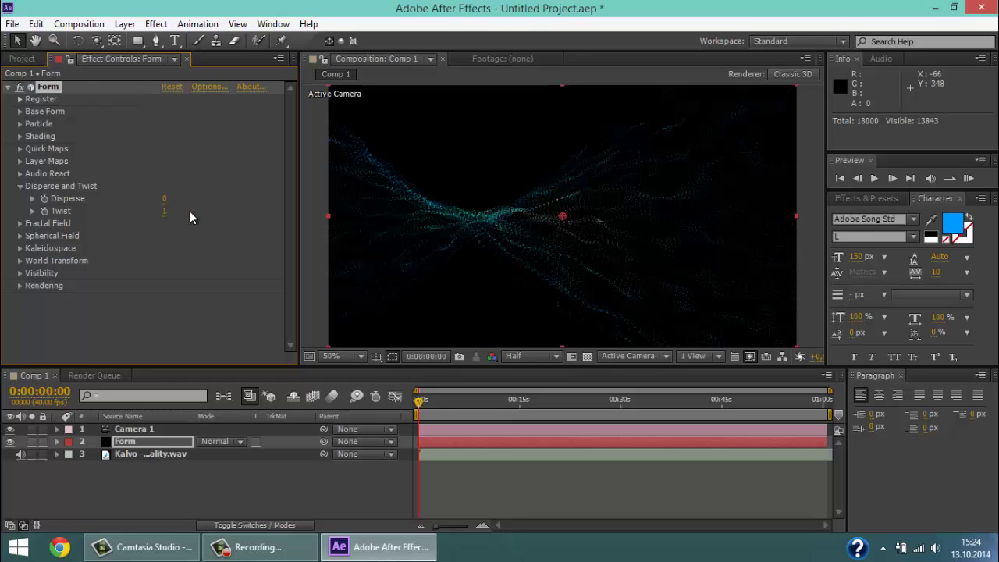
drag(164, 211, 200, 206)
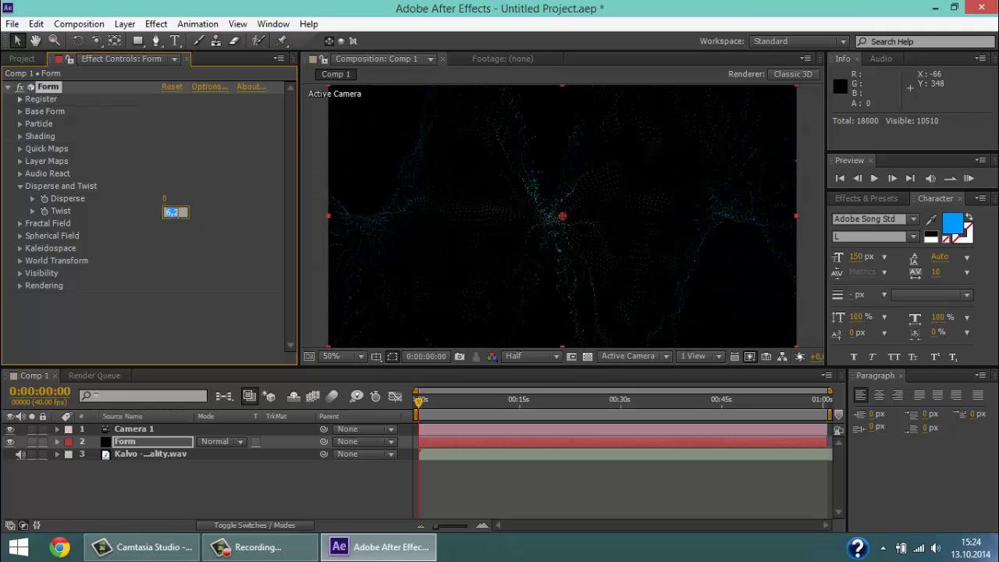
text(0)
key(Return)
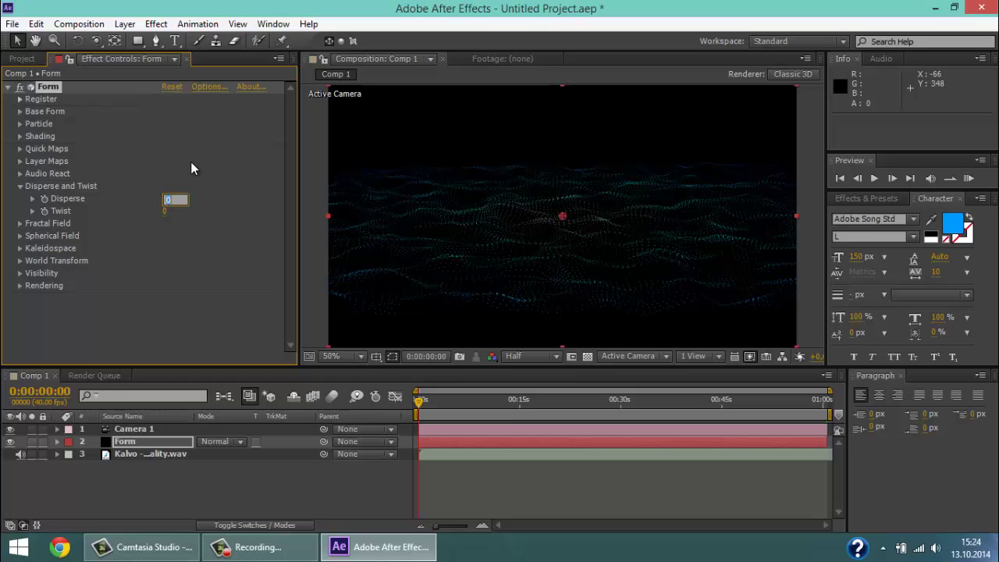
Try Disperse at 20, return it to 0, and collapse the Disperse and Twist group
click(165, 199)
text(0)
key(Return)
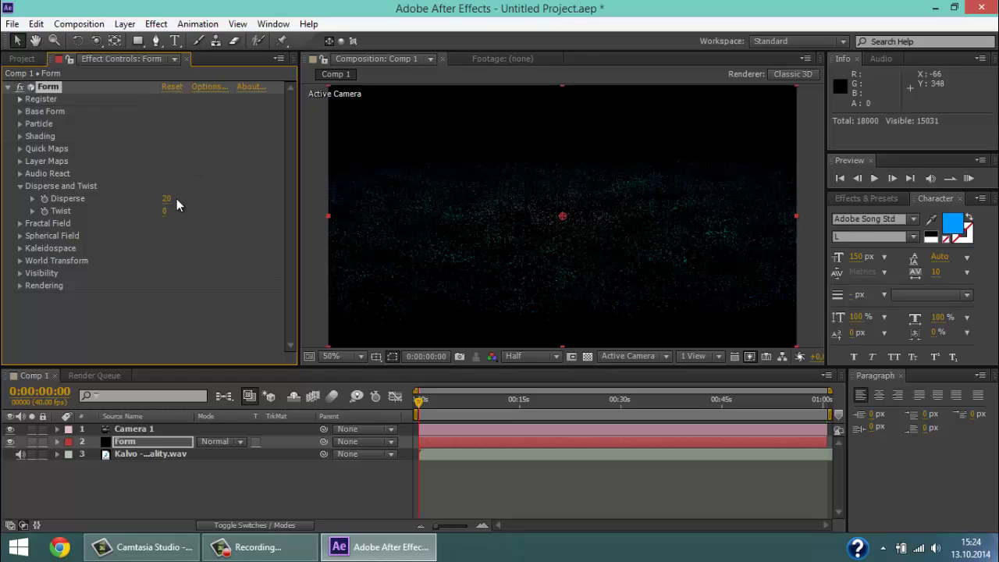
click(168, 199)
text(0)
key(Return)
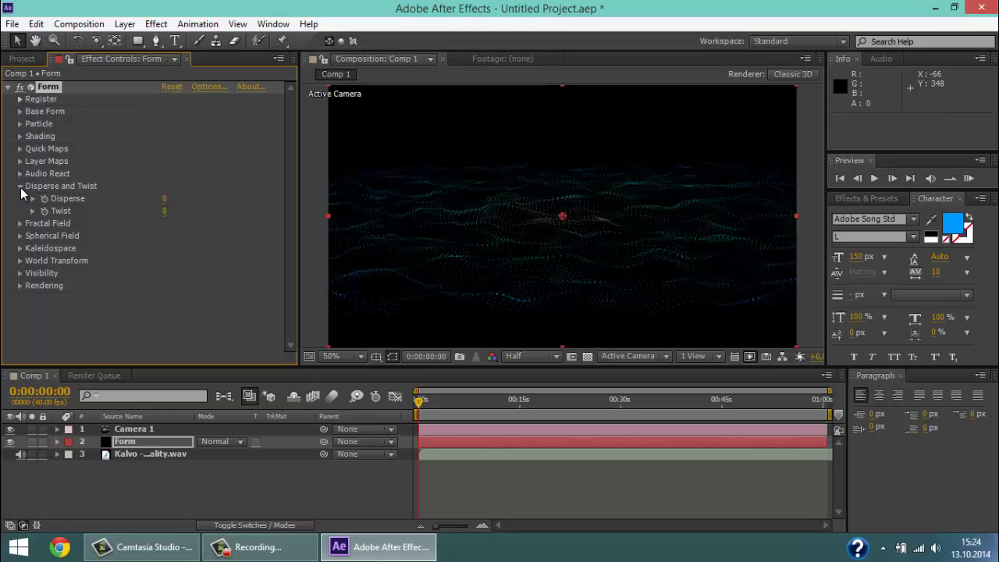
click(20, 188)
Create a new black solid named BG and drag it below the Form layer
click(20, 124)
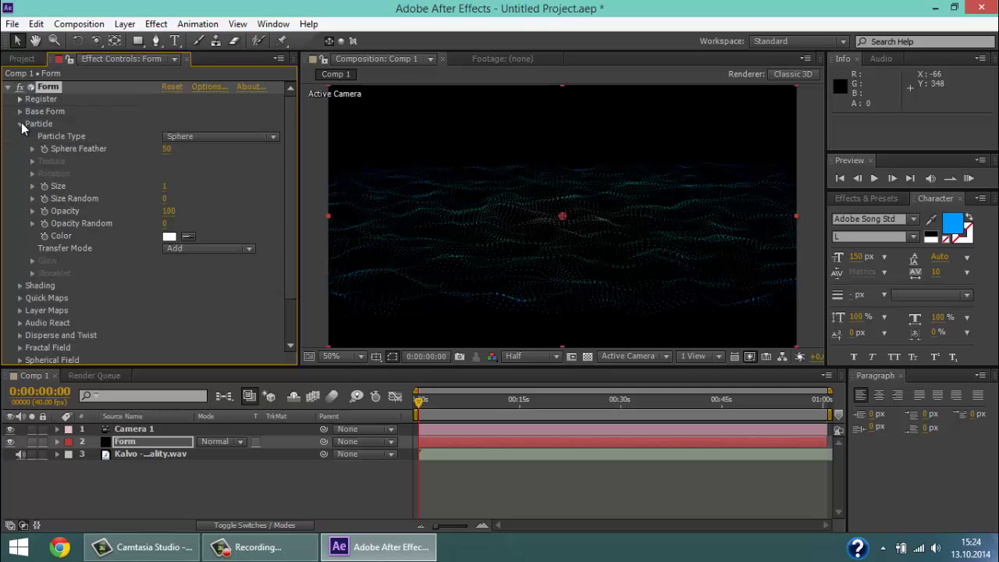
right_click(150, 487)
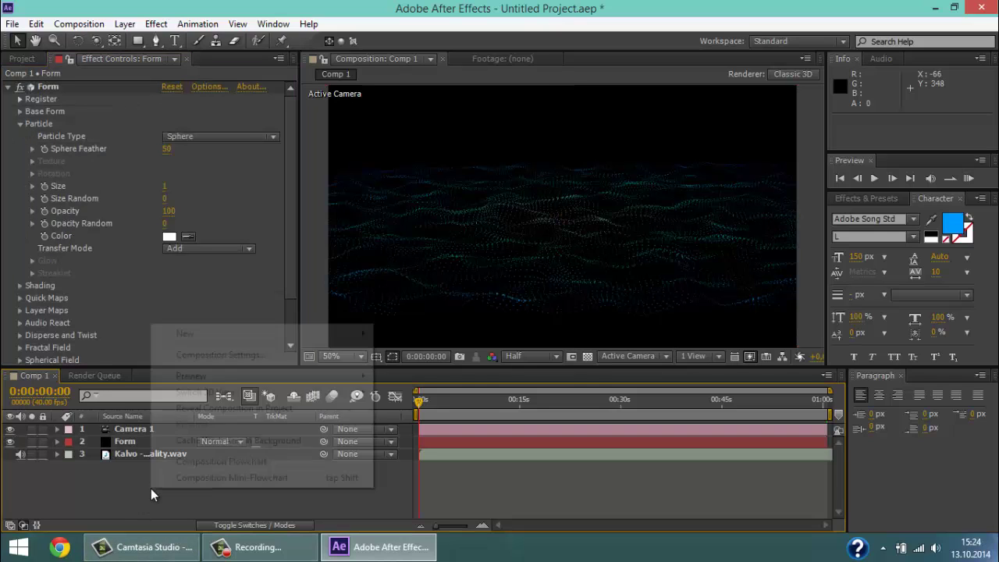
mouse_move(199, 337)
click(431, 370)
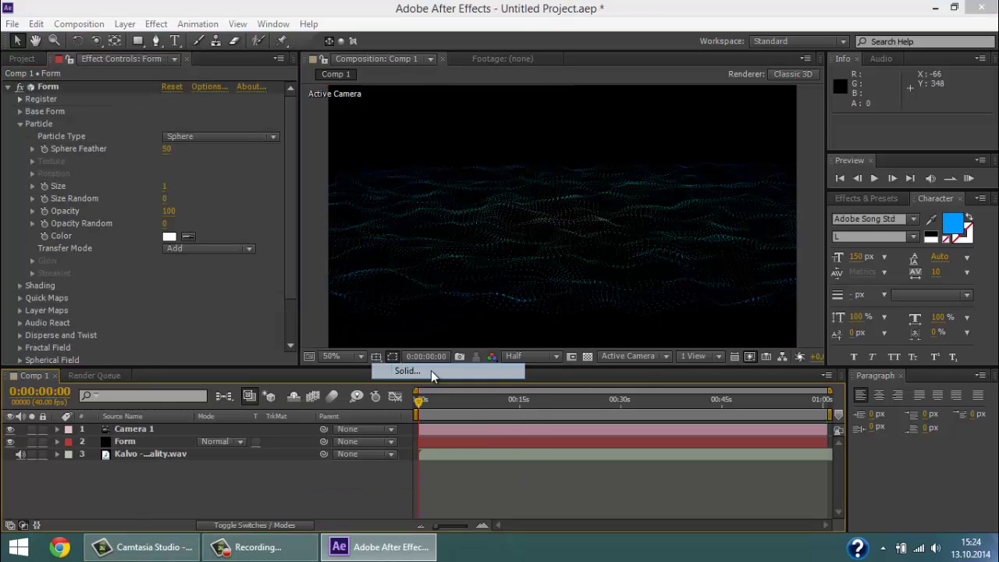
text(BG)
key(Return)
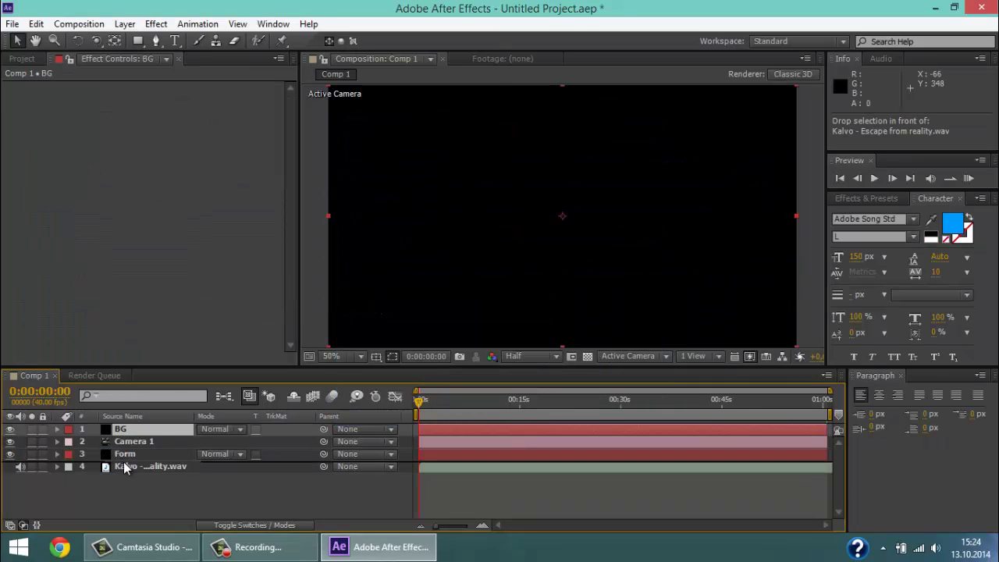
drag(121, 458, 133, 454)
Apply the Generate > Ramp effect to BG and set Ramp Shape to Radial Ramp
right_click(135, 454)
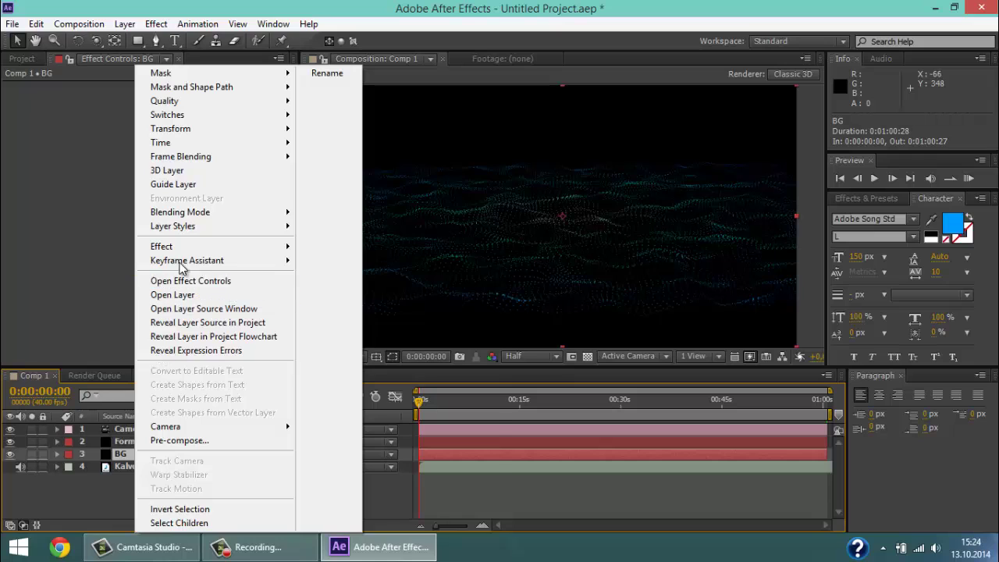
mouse_move(180, 247)
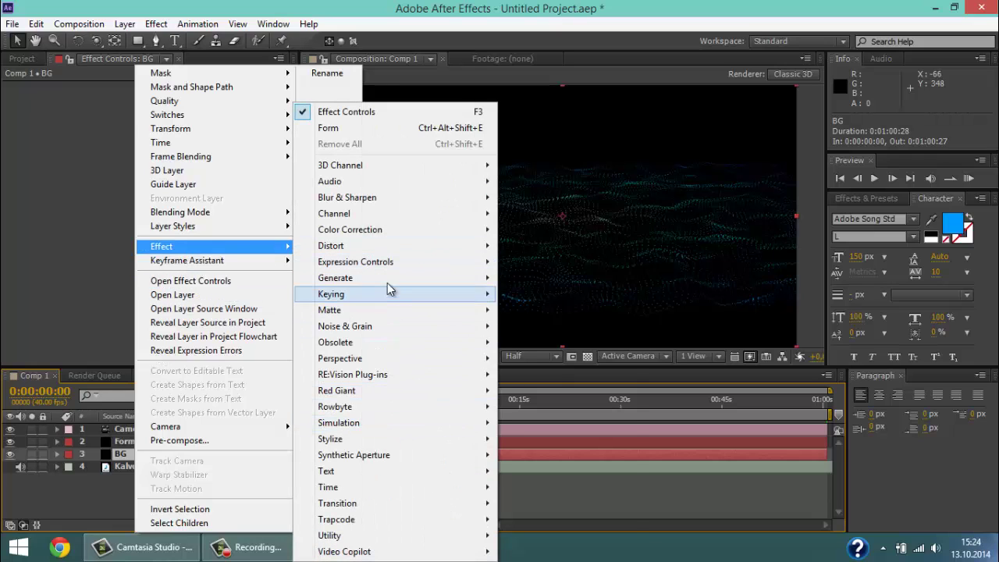
mouse_move(387, 279)
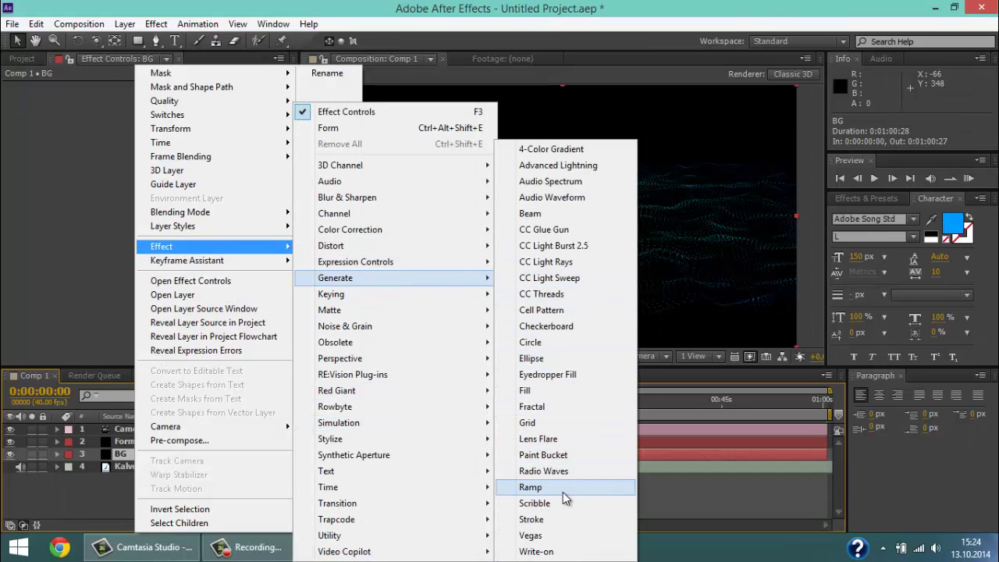
click(562, 489)
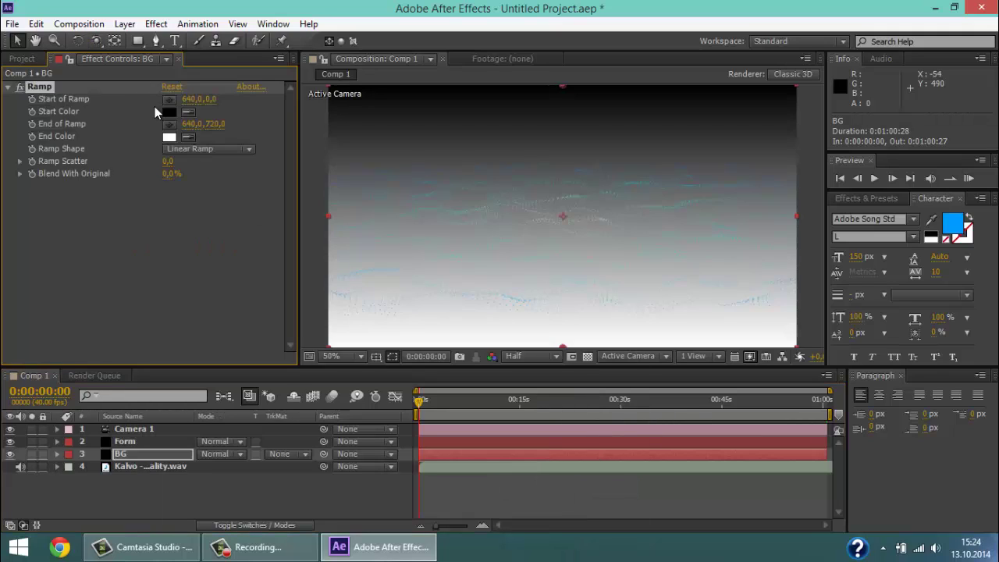
click(245, 154)
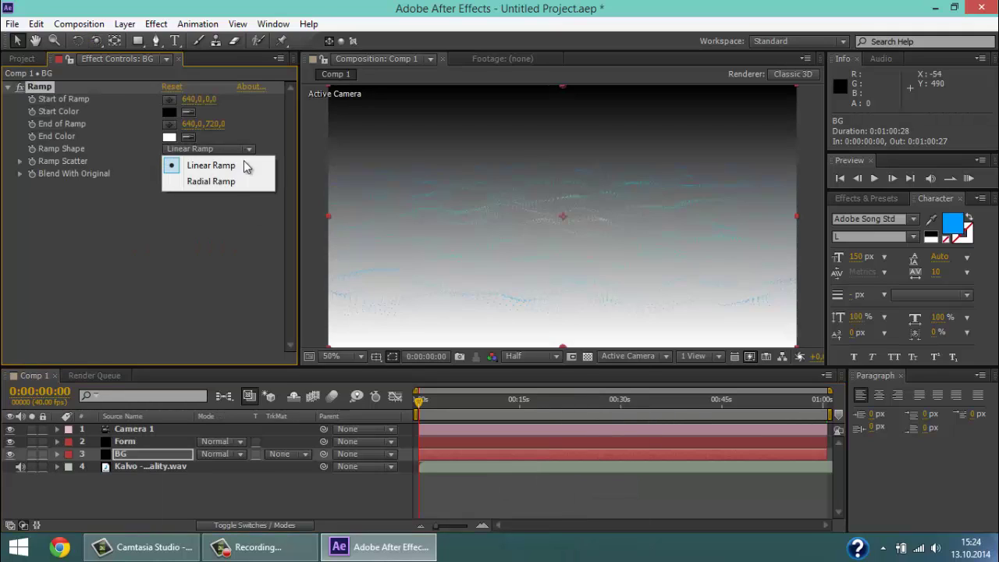
click(235, 183)
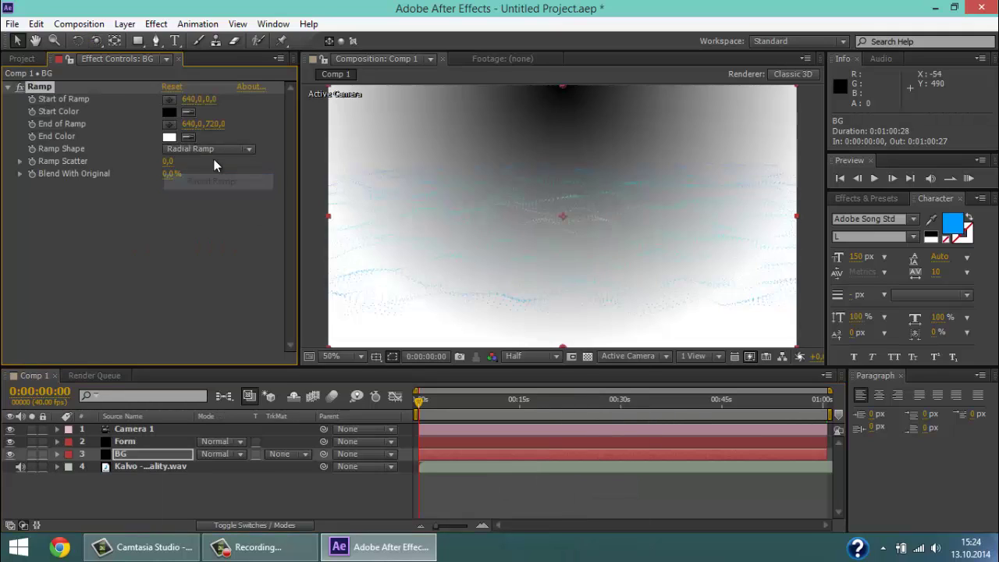
Set the Ramp's End Color to black and start placing its end and start points
click(170, 137)
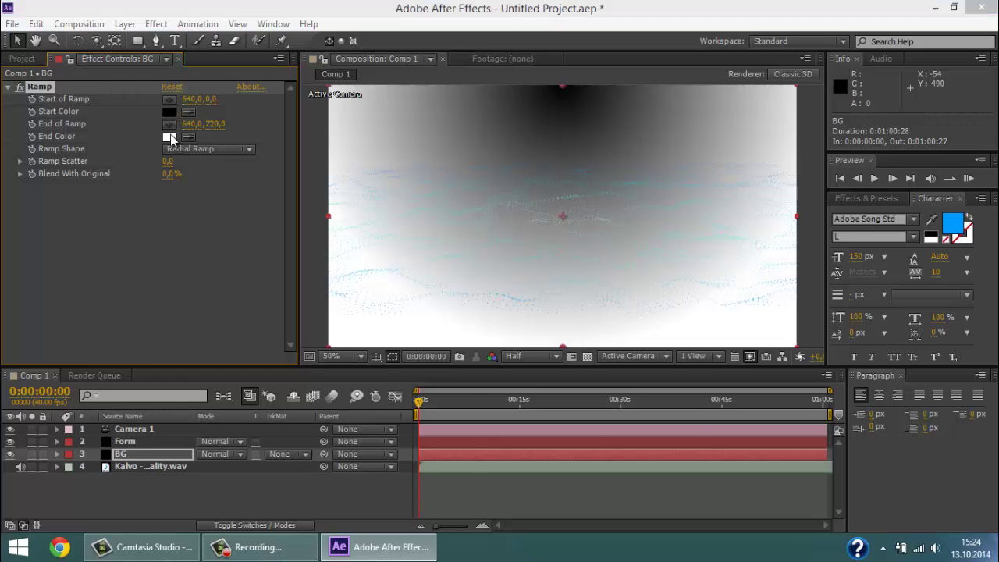
click(622, 476)
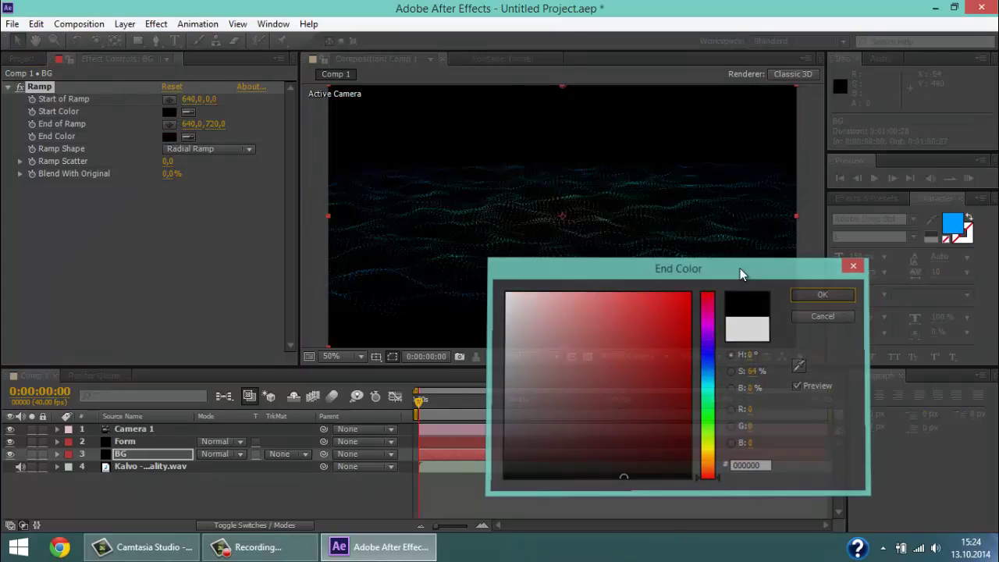
click(824, 293)
click(170, 122)
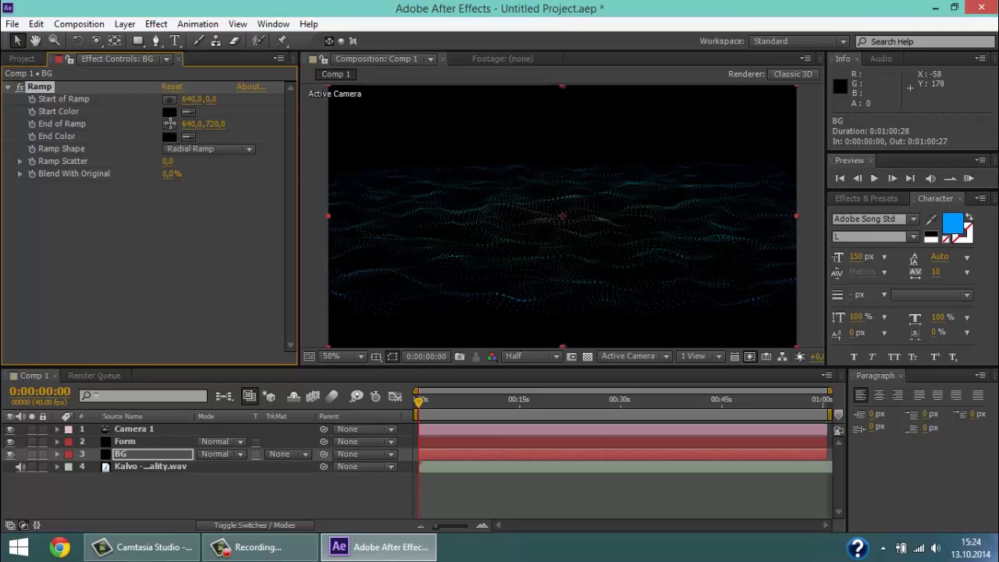
click(172, 100)
Place the ramp start near the top-left and the end point at 1420,748
click(385, 111)
scroll(373, 114, down, 2)
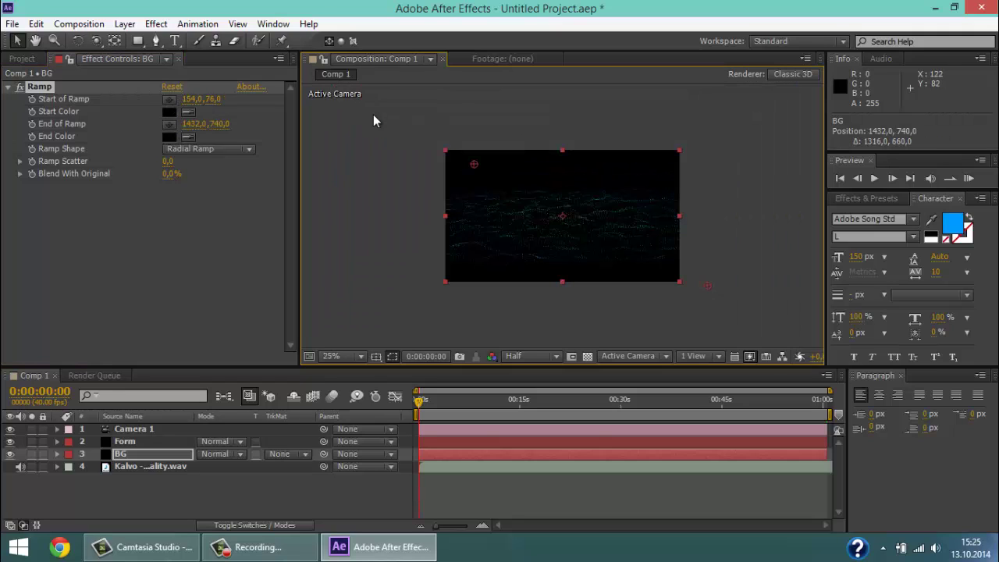
click(174, 124)
click(705, 287)
Set the Ramp's Start Color to dark navy blue 000C52
click(169, 112)
click(707, 356)
click(683, 329)
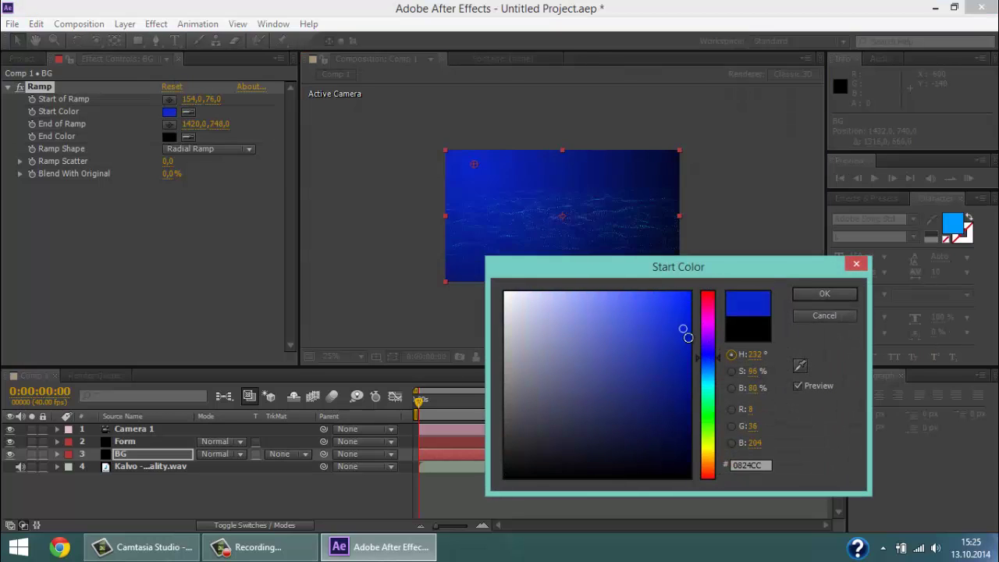
click(658, 384)
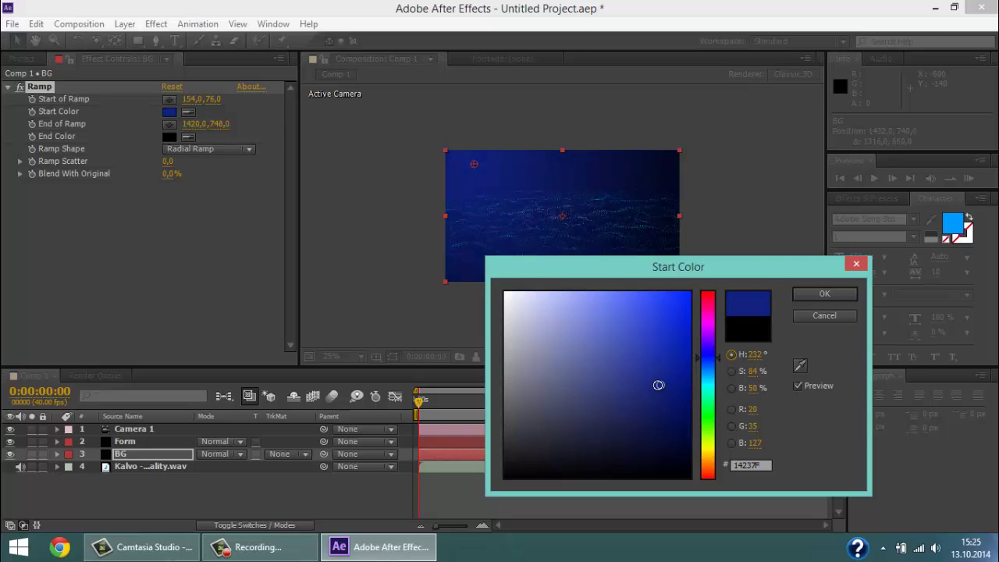
drag(658, 384, 723, 419)
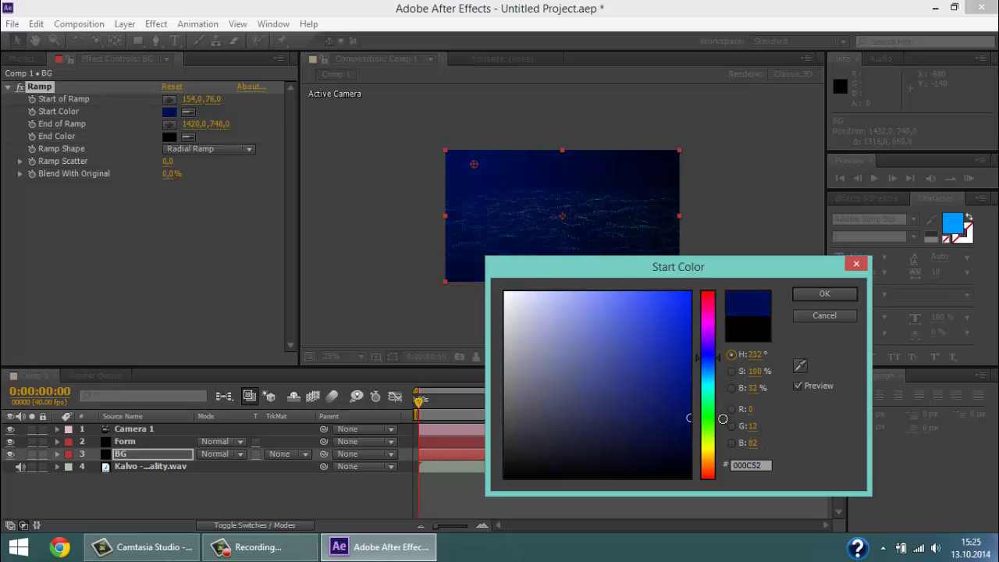
click(848, 293)
Drag the ramp points so the gradient runs from -154,-232 to 1084,724
drag(703, 287, 593, 239)
drag(473, 164, 460, 161)
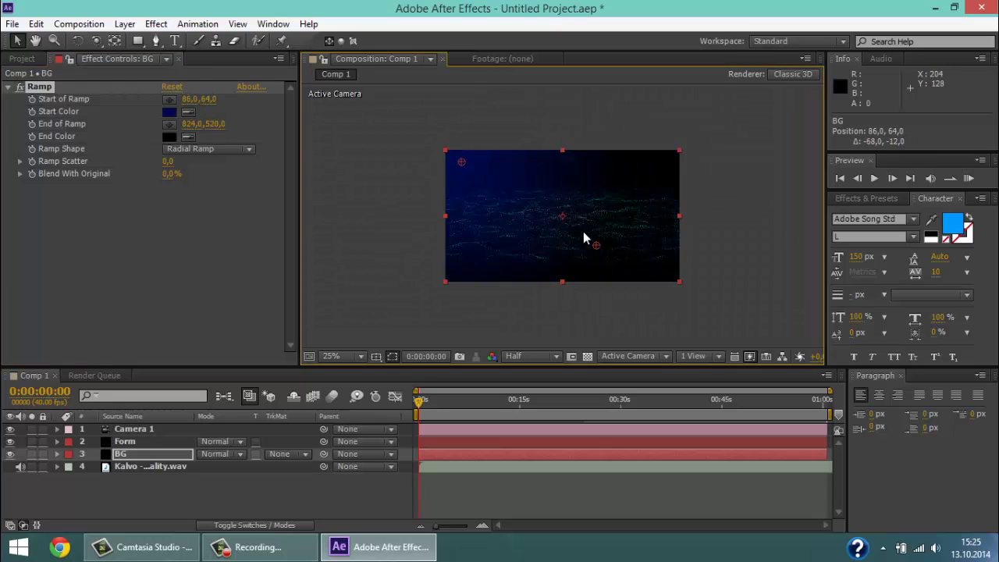
drag(598, 241, 645, 279)
key(slash)
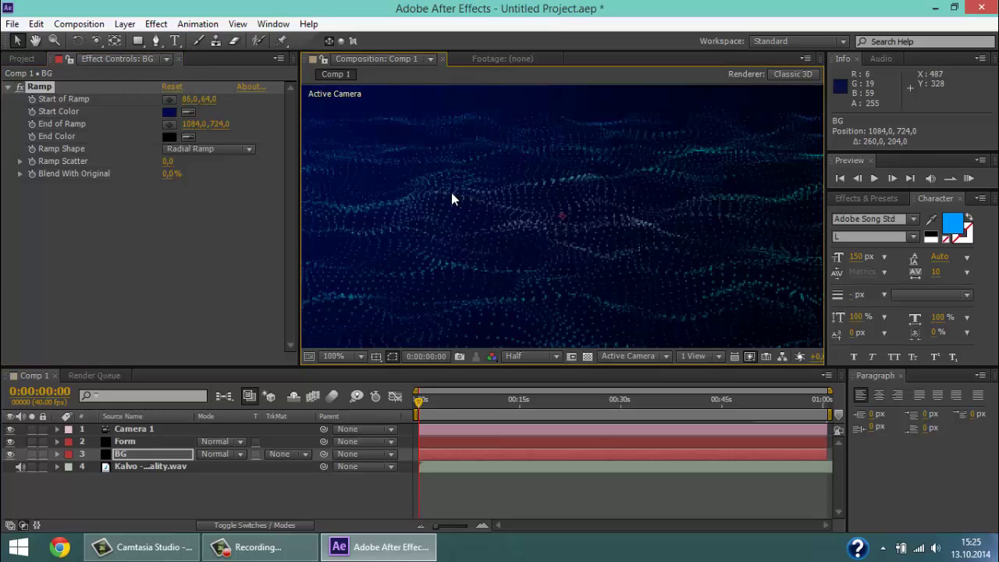
key(comma)
key(comma)
key(comma)
key(slash)
key(comma)
key(comma)
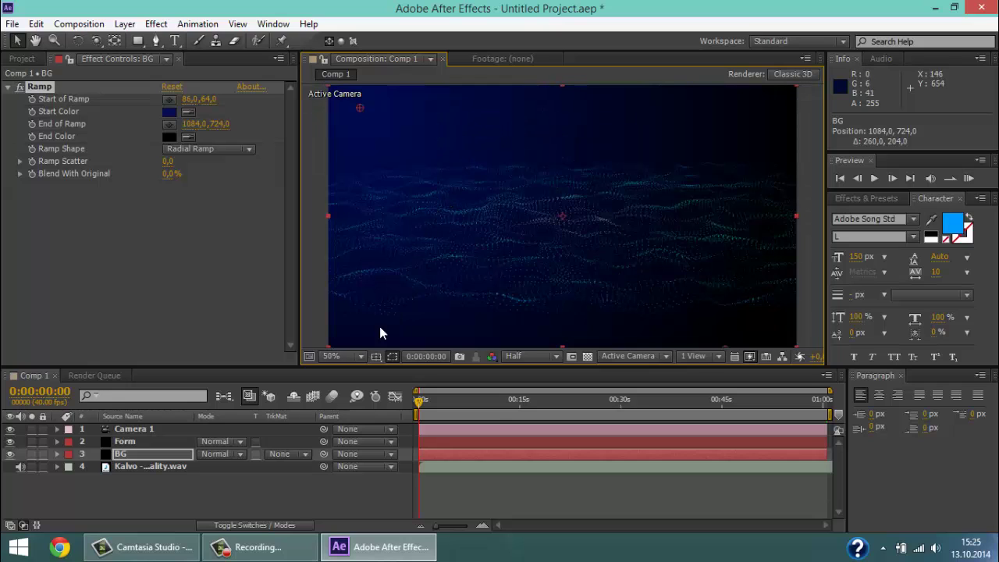
mouse_move(360, 110)
mouse_down()
mouse_move(327, 4)
mouse_move(279, 9)
mouse_up()
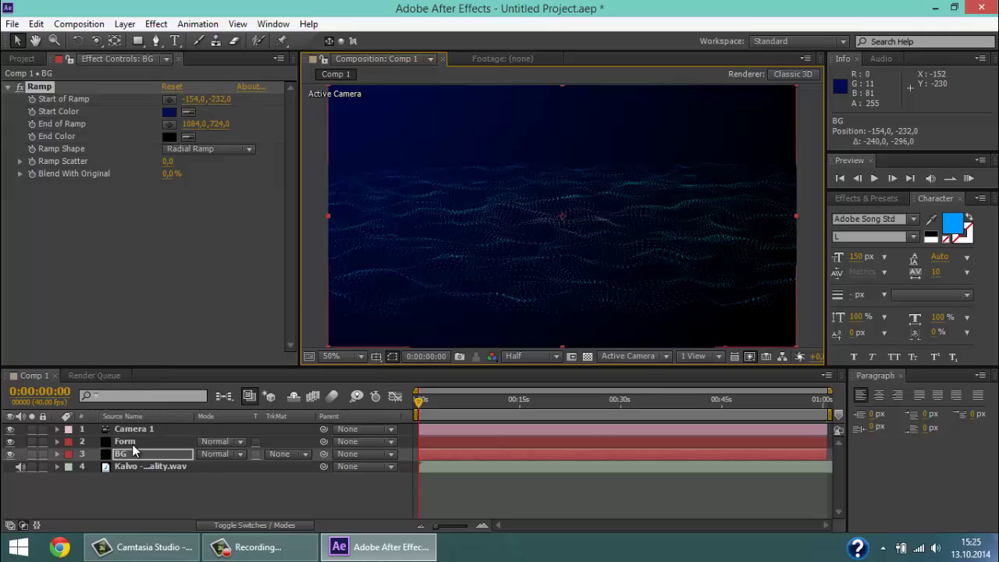
click(132, 442)
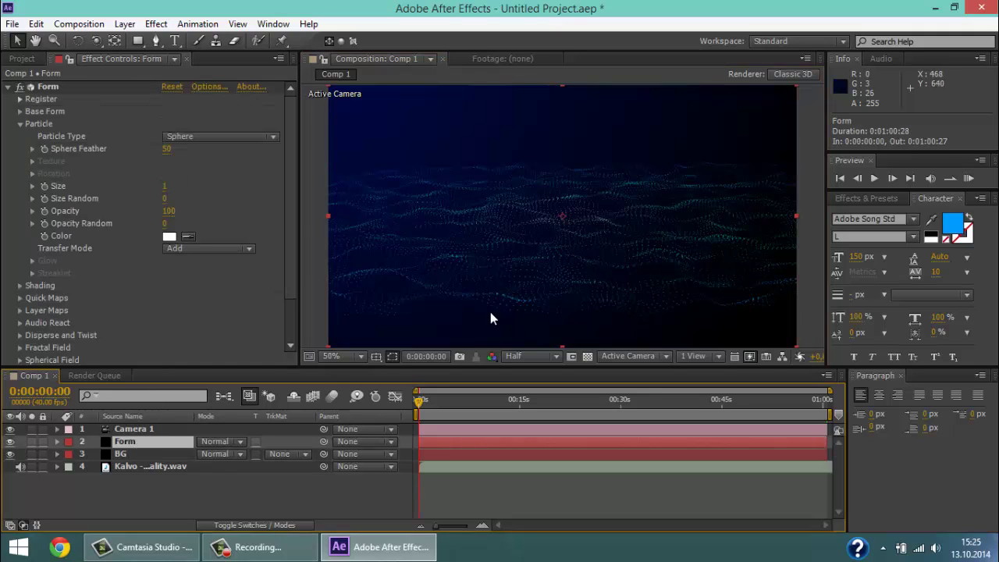
click(161, 428)
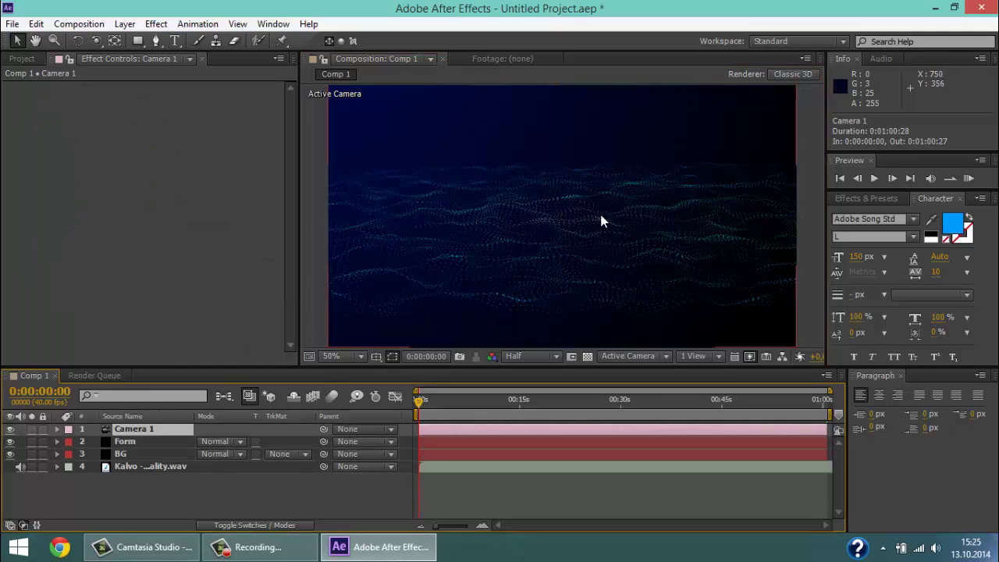
Try orbiting Camera 1, undo it, and pan the camera across the particle waves
key(c)
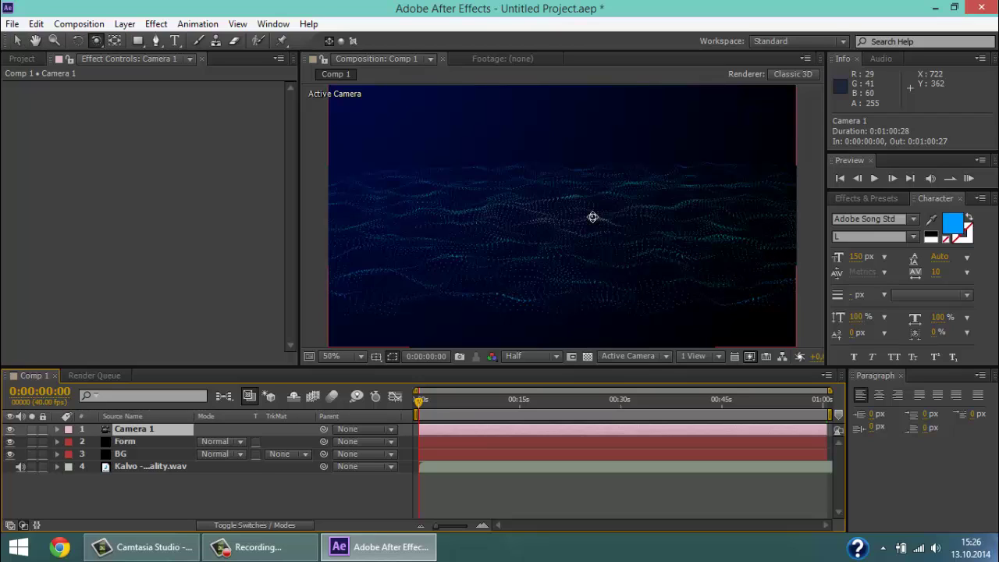
click(96, 40)
drag(565, 240, 574, 185)
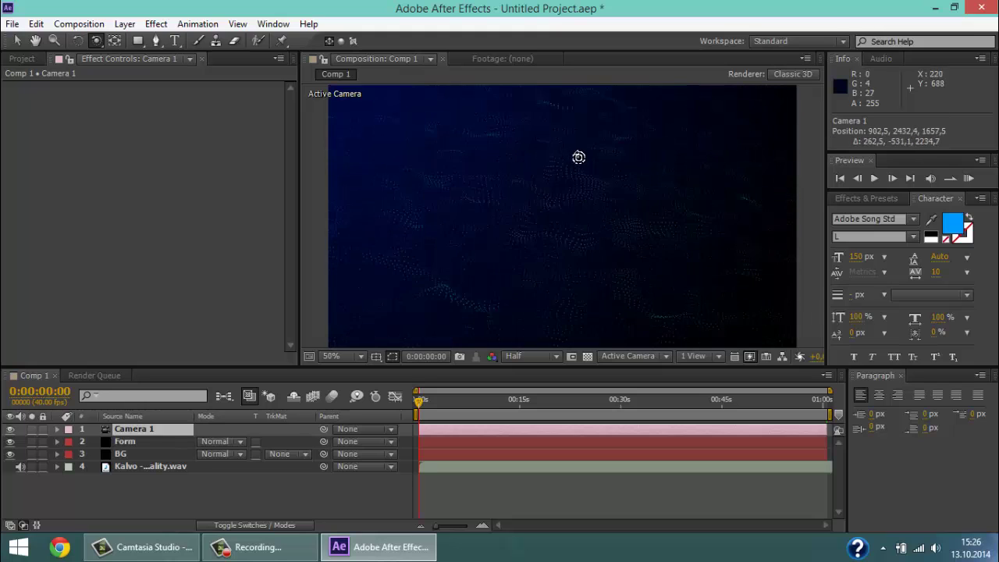
drag(574, 184, 564, 218)
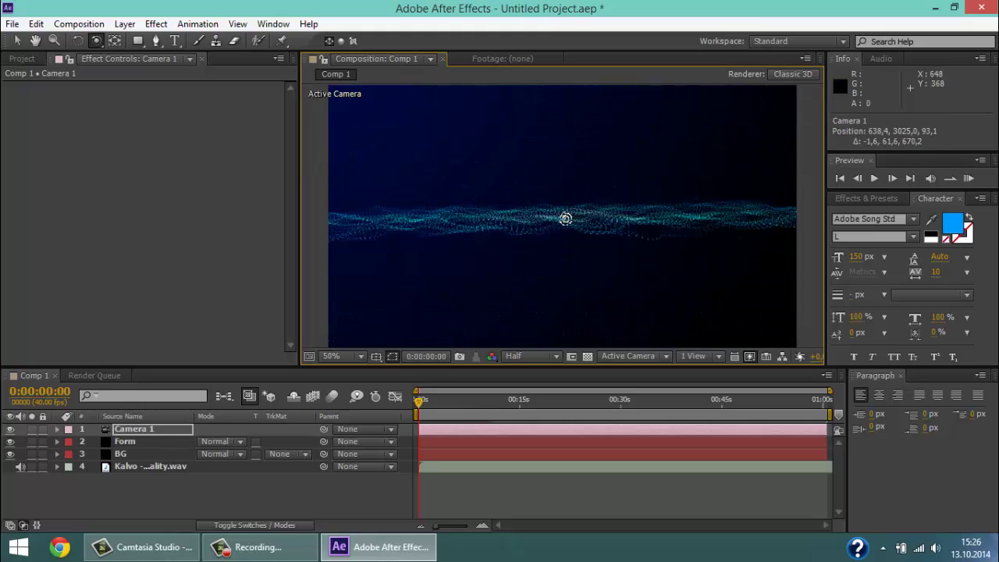
key(ctrl+z)
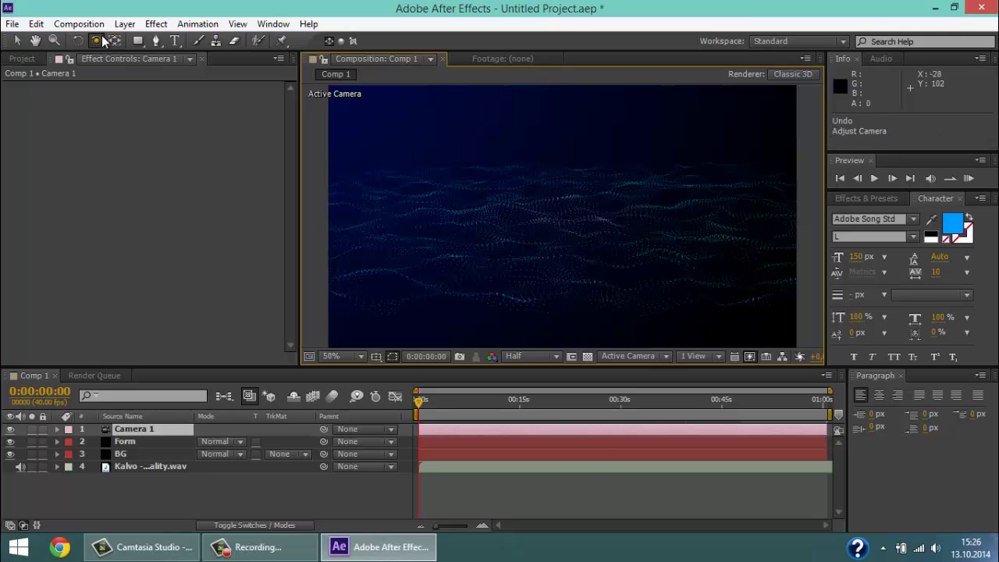
drag(99, 37, 124, 75)
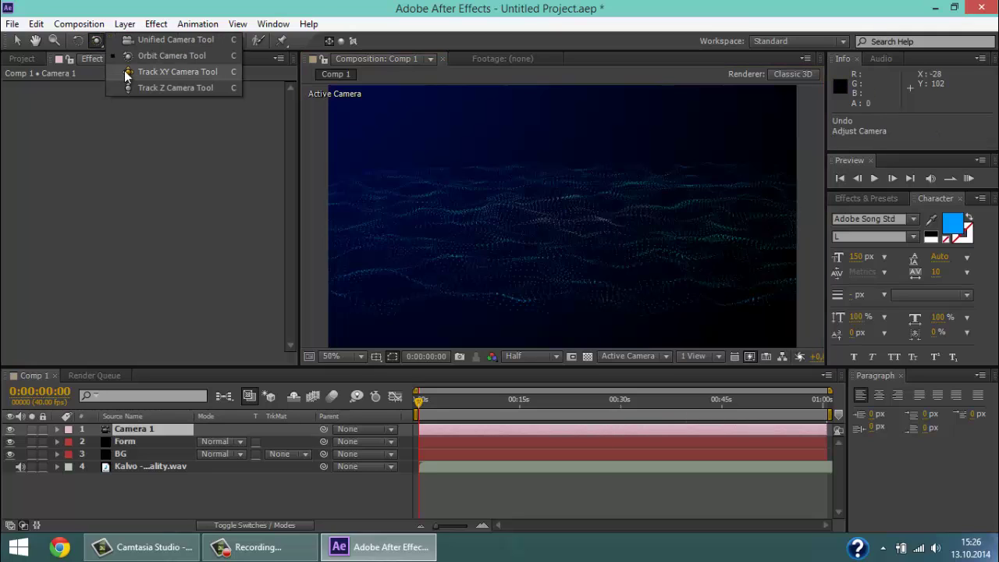
click(124, 72)
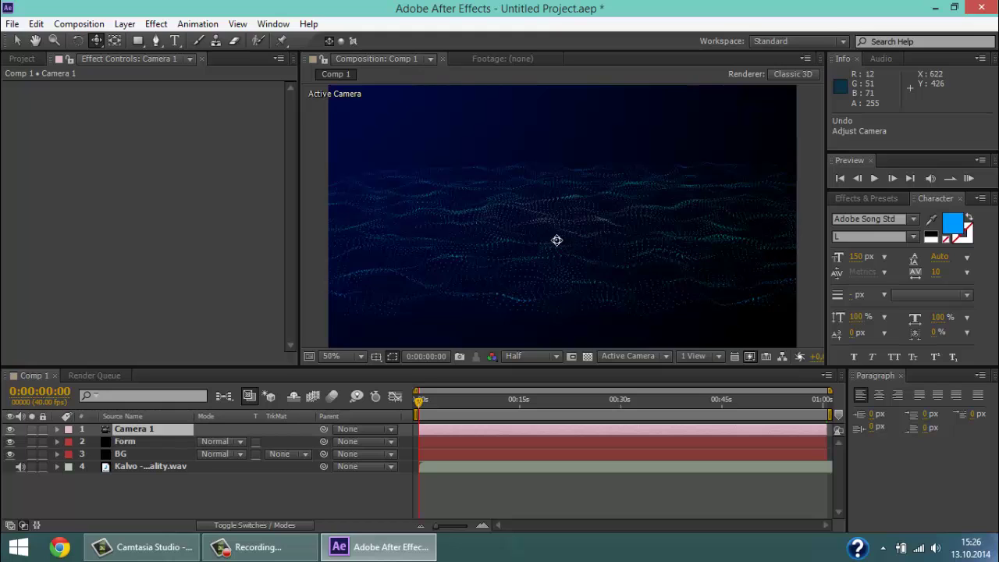
mouse_move(558, 235)
mouse_down()
mouse_move(672, 177)
mouse_move(524, 172)
mouse_move(528, 216)
mouse_up()
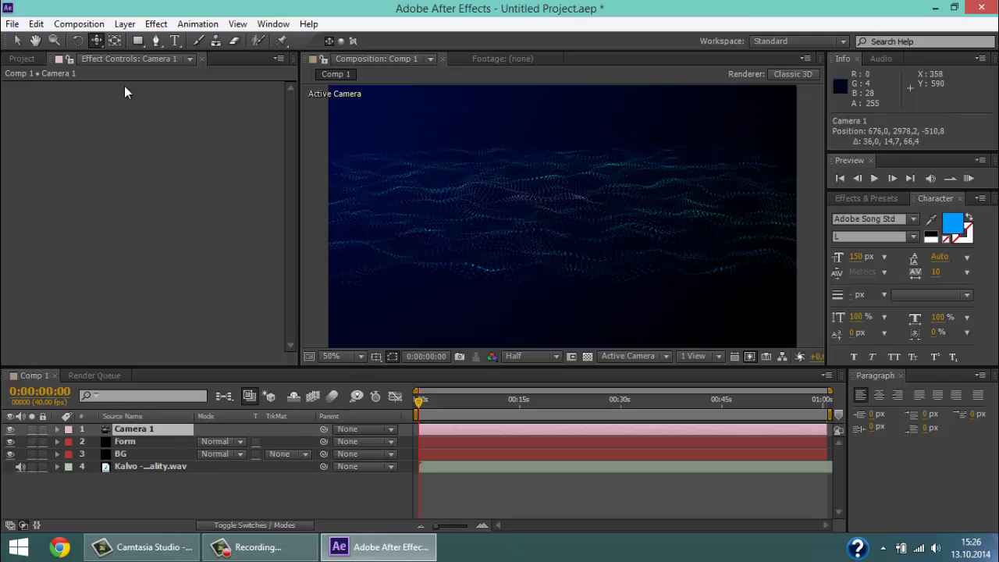
Dolly Camera 1 closer to the waves and orbit until they form a flat band
click(98, 47)
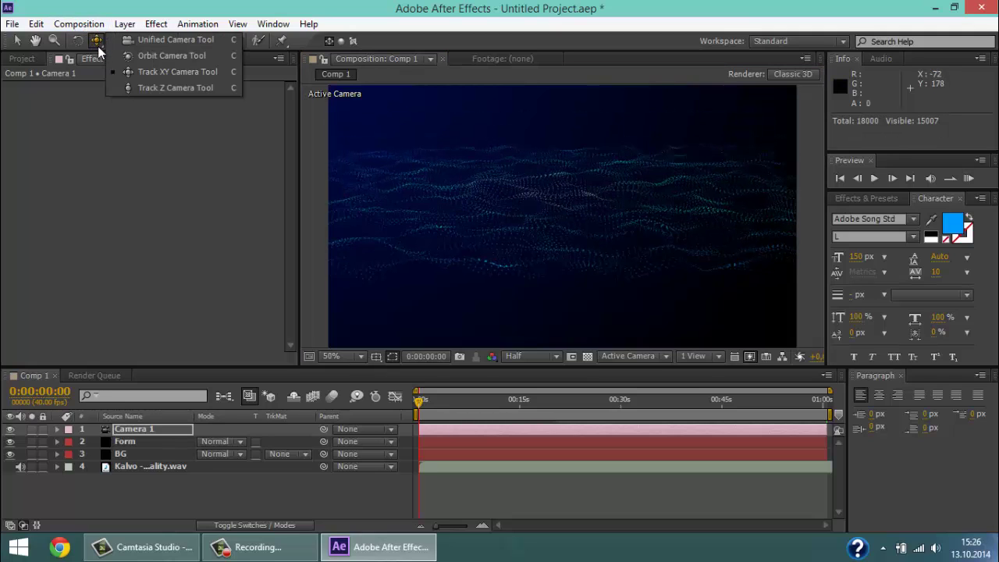
click(168, 88)
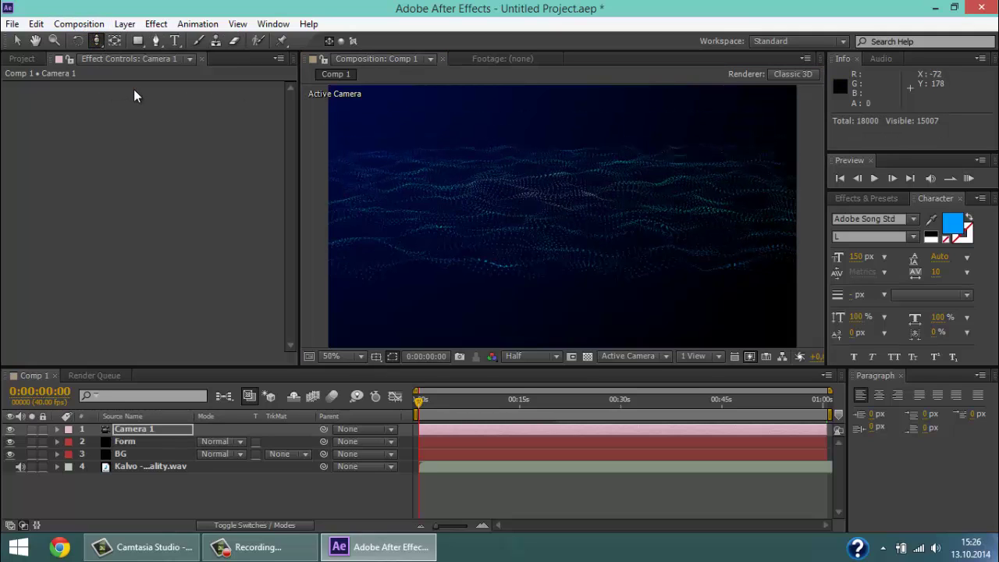
drag(566, 196, 558, 96)
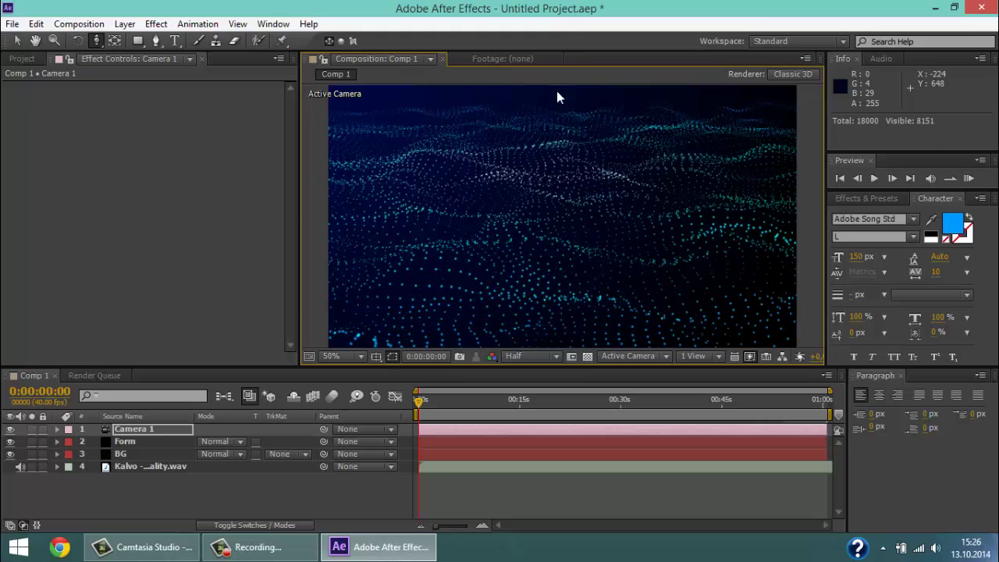
mouse_move(535, 234)
mouse_down()
mouse_move(533, 283)
mouse_move(538, 266)
mouse_up()
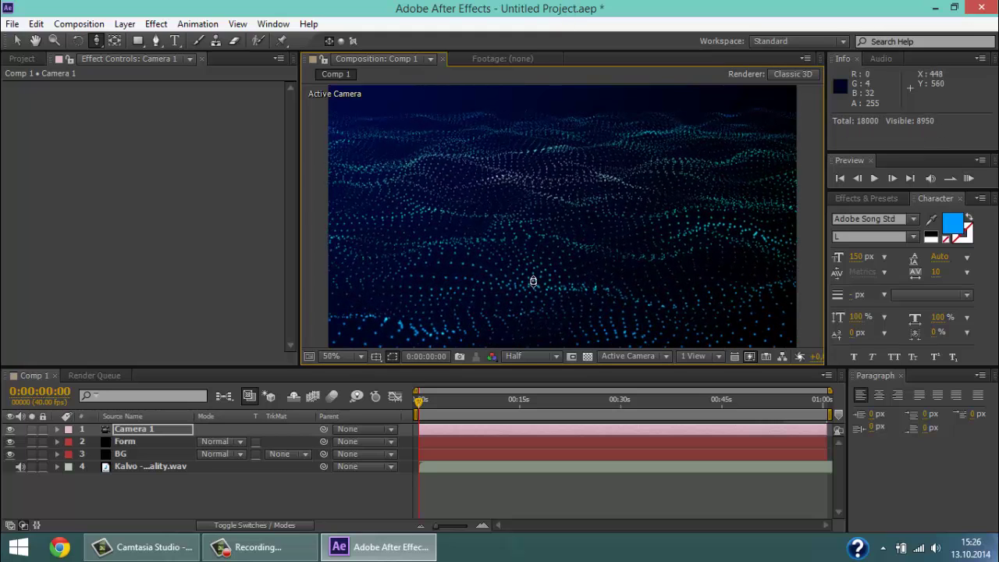
key(c)
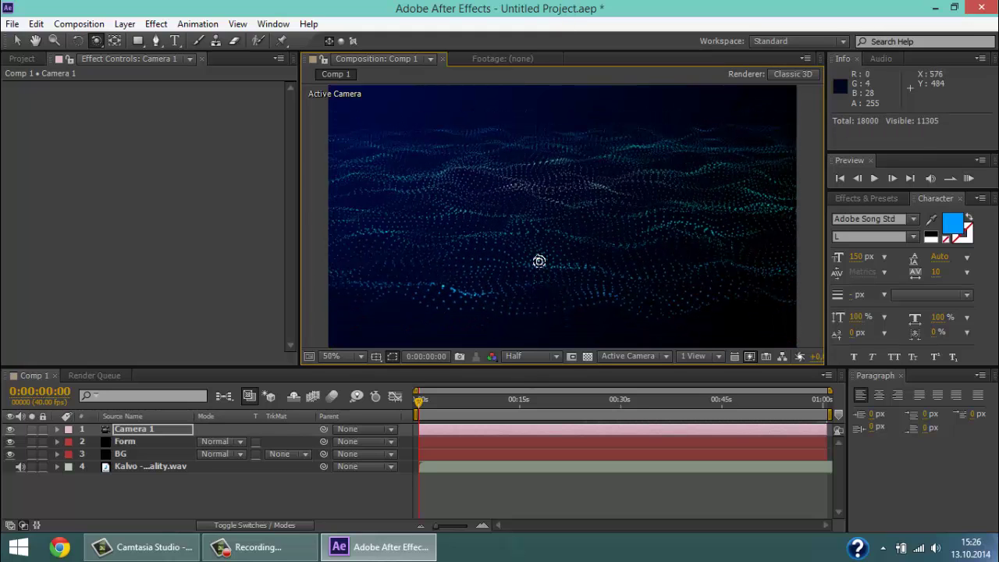
drag(539, 263, 543, 259)
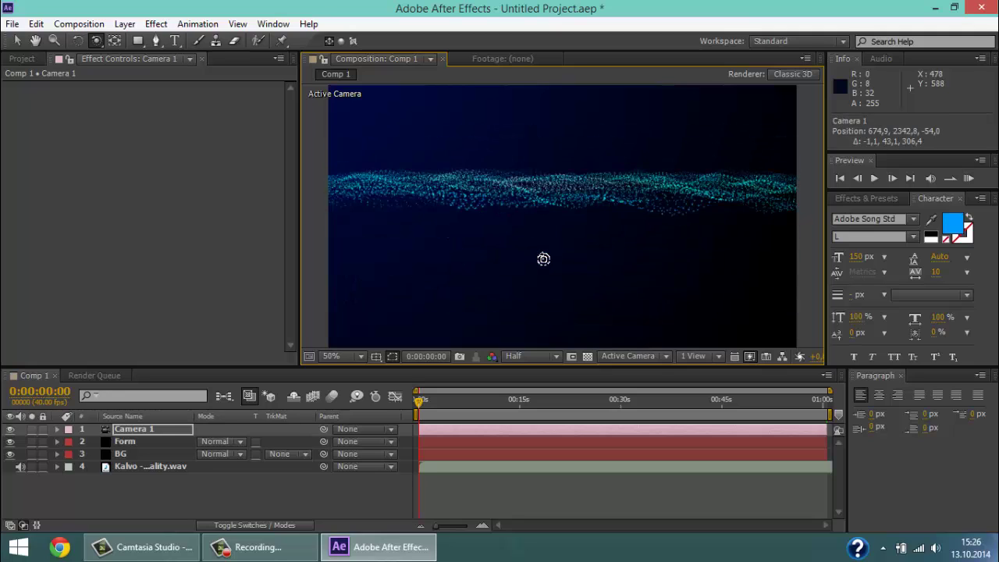
Lower the particle band in frame and push Camera 1 into the particle field
key(c)
drag(542, 125, 552, 151)
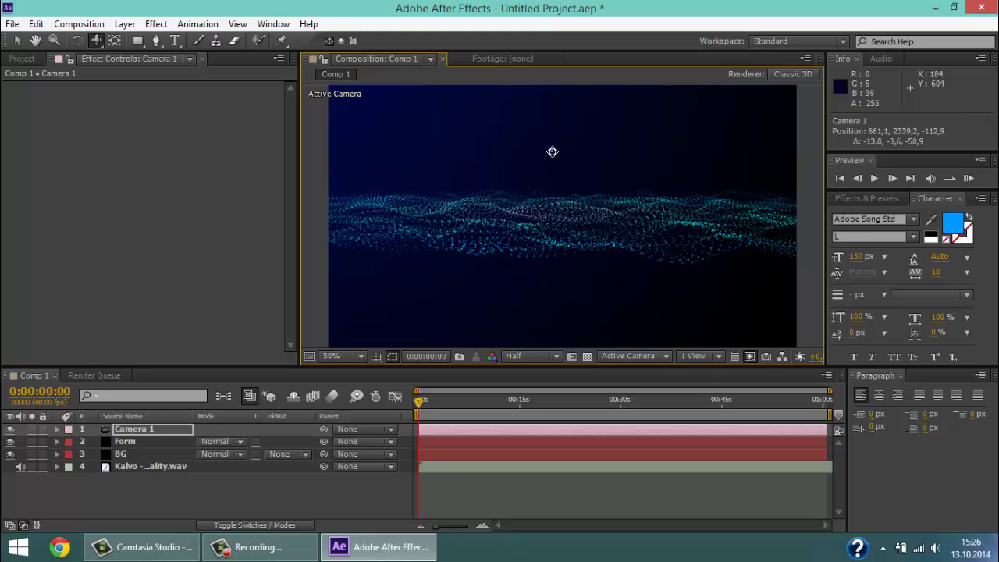
key(c)
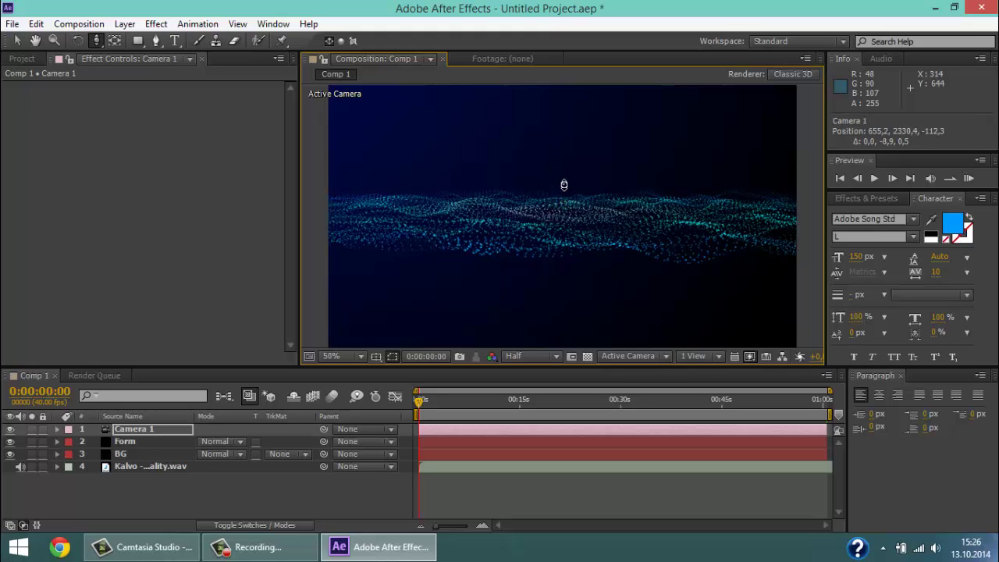
mouse_move(561, 183)
mouse_down()
mouse_move(564, 126)
mouse_move(504, 82)
mouse_up()
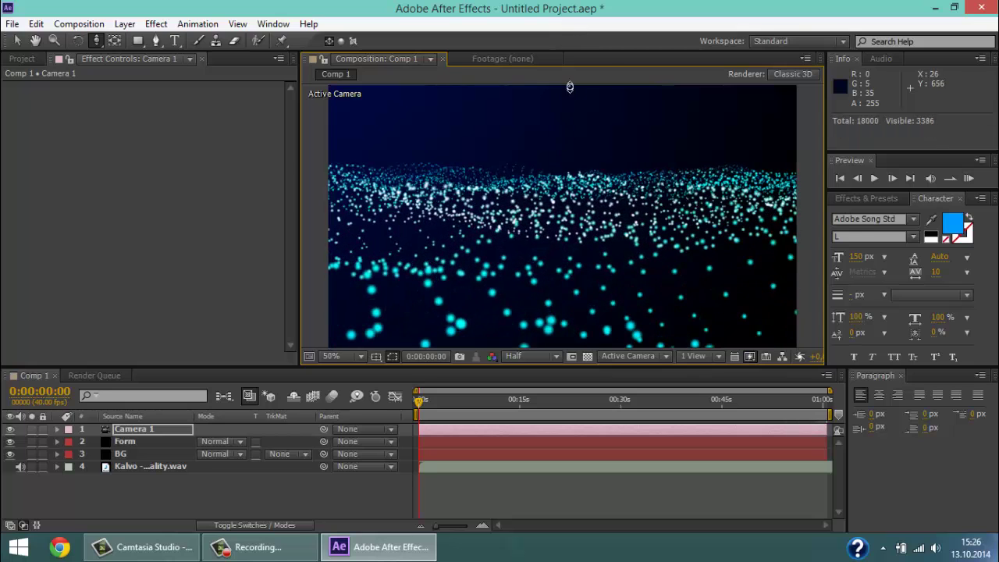
drag(420, 401, 406, 410)
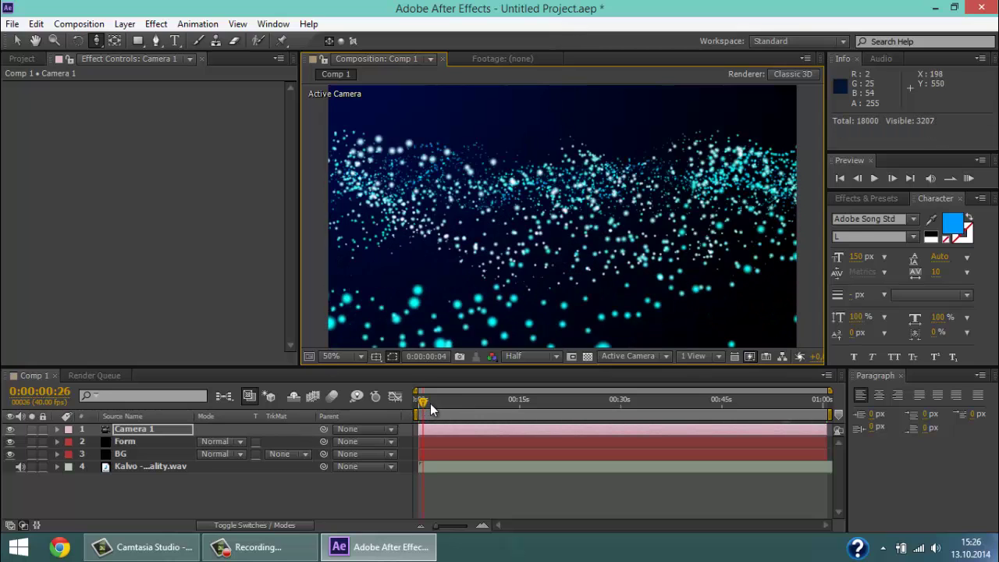
Enable Point of Interest and Position keyframing on Camera 1's Transform at 0 s
click(22, 58)
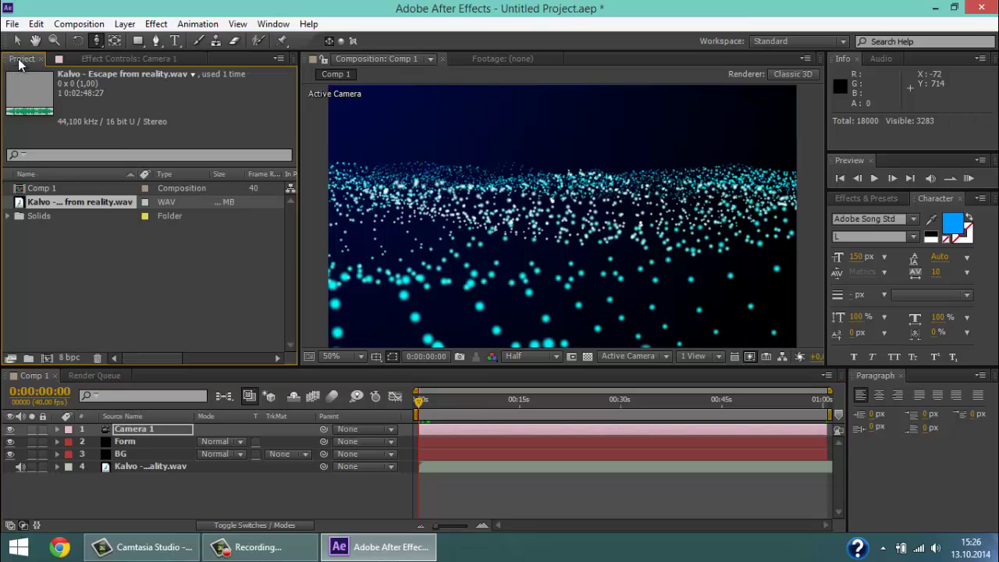
click(141, 431)
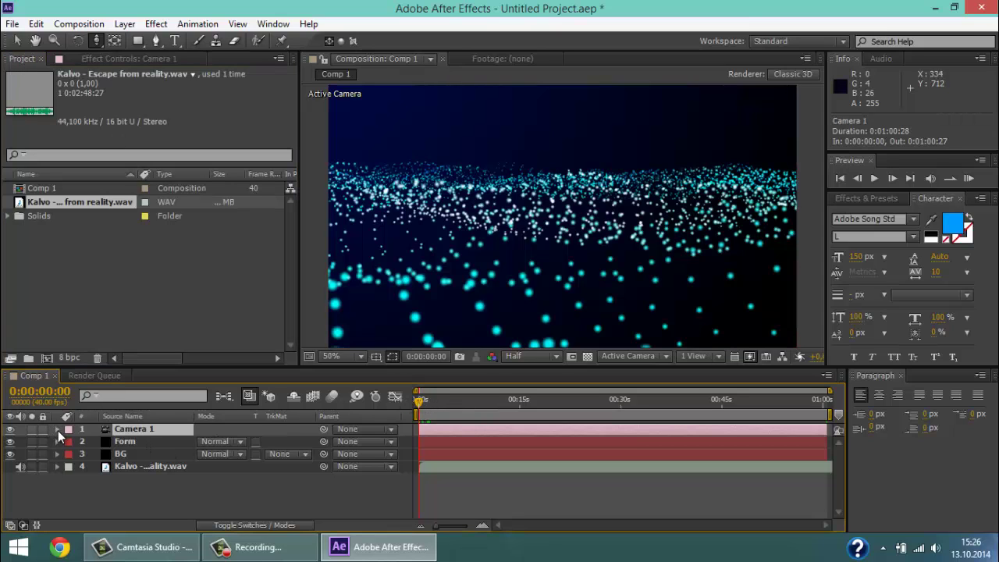
click(57, 430)
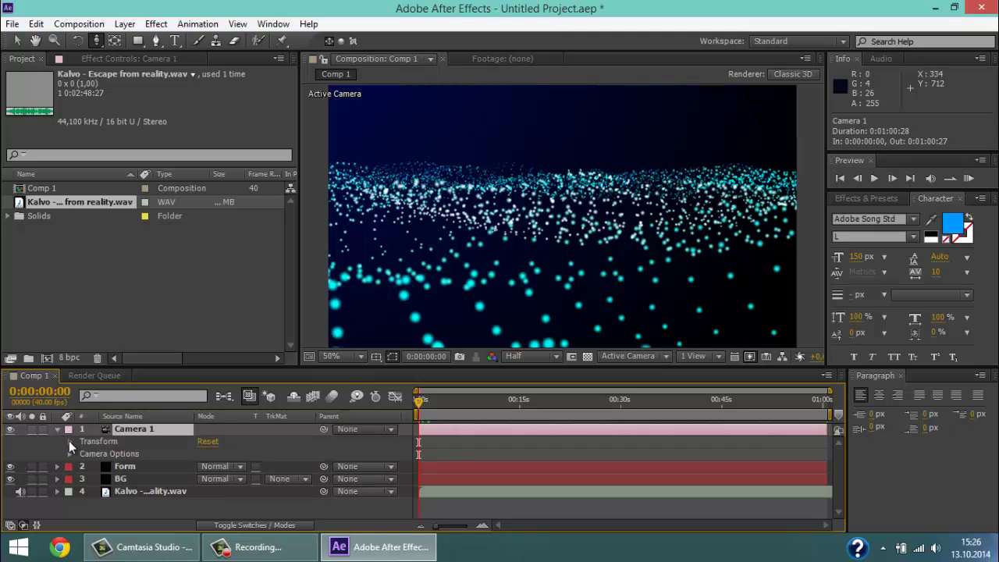
click(68, 440)
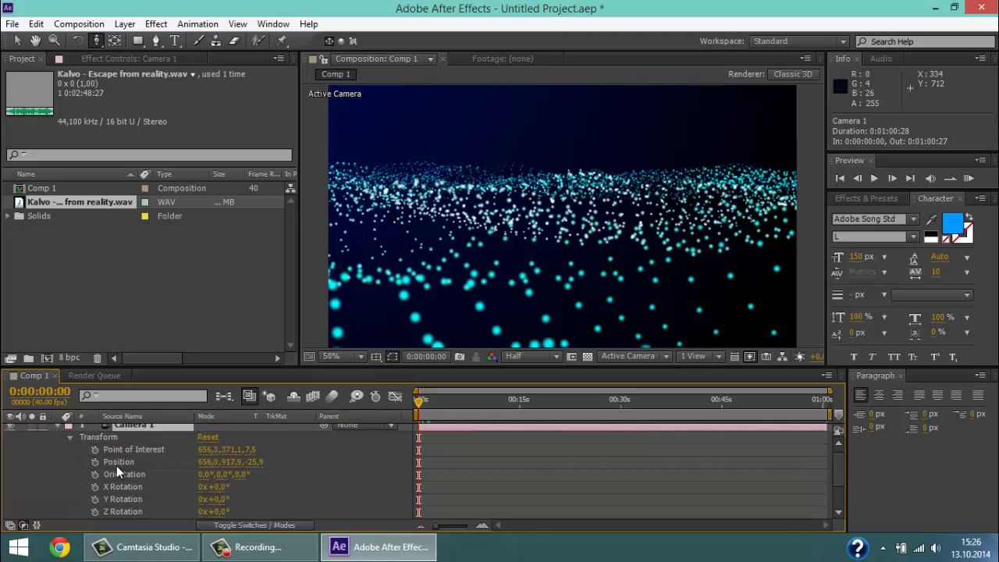
click(96, 451)
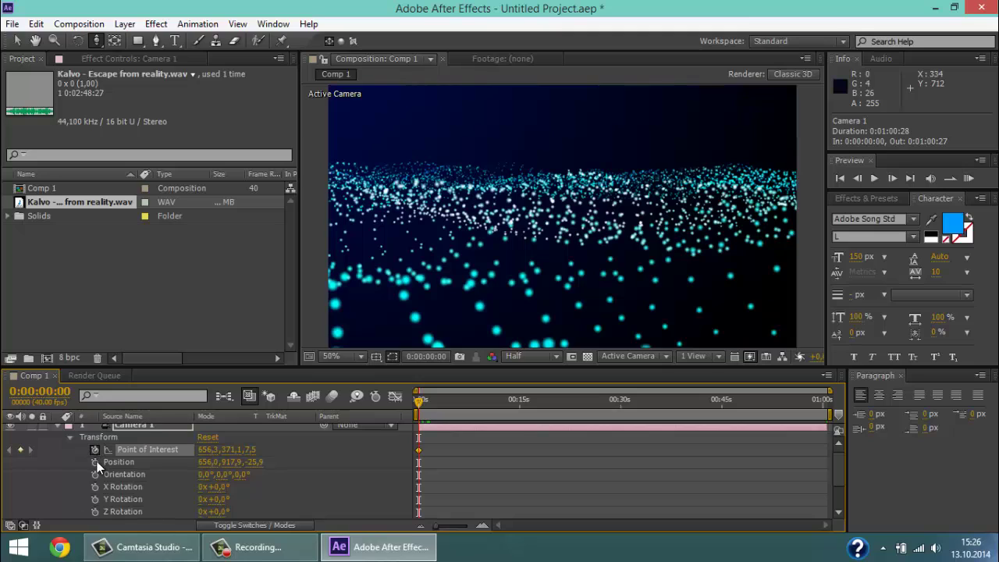
click(96, 461)
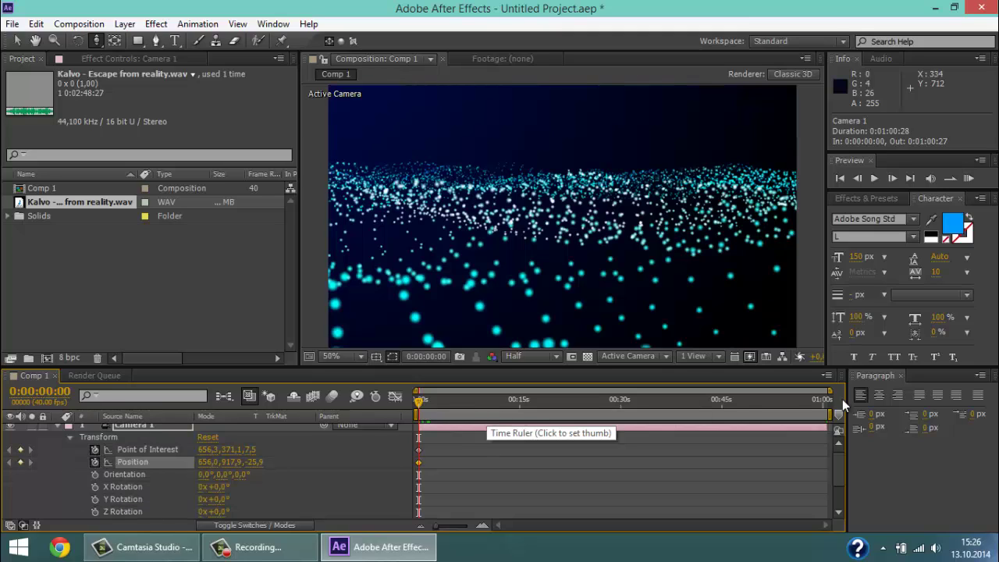
At 0:00:30, move the camera to set second keyframes, then scrub to preview
click(621, 398)
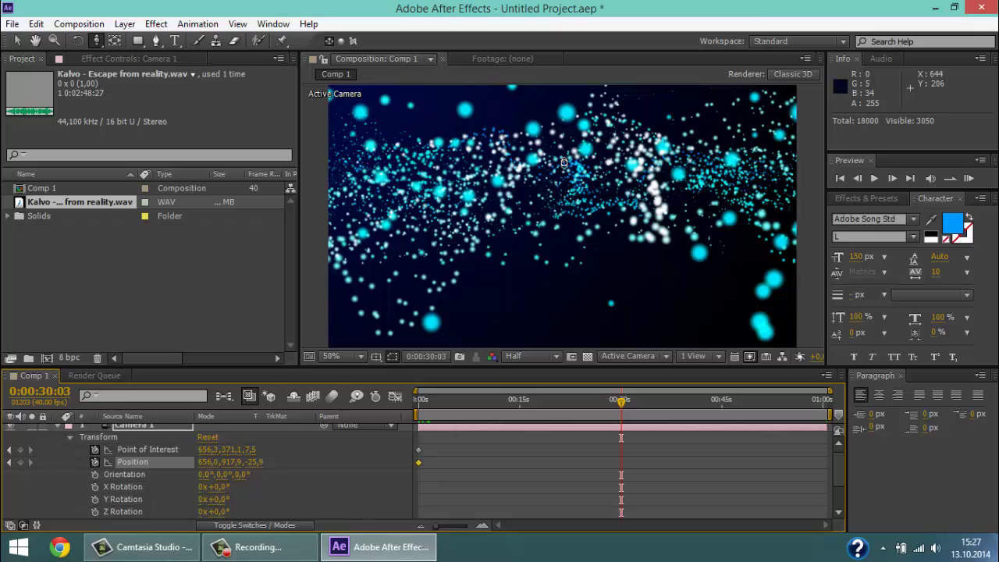
mouse_move(563, 161)
mouse_down()
mouse_move(550, 312)
mouse_move(563, 220)
mouse_move(561, 251)
mouse_move(571, 265)
mouse_up()
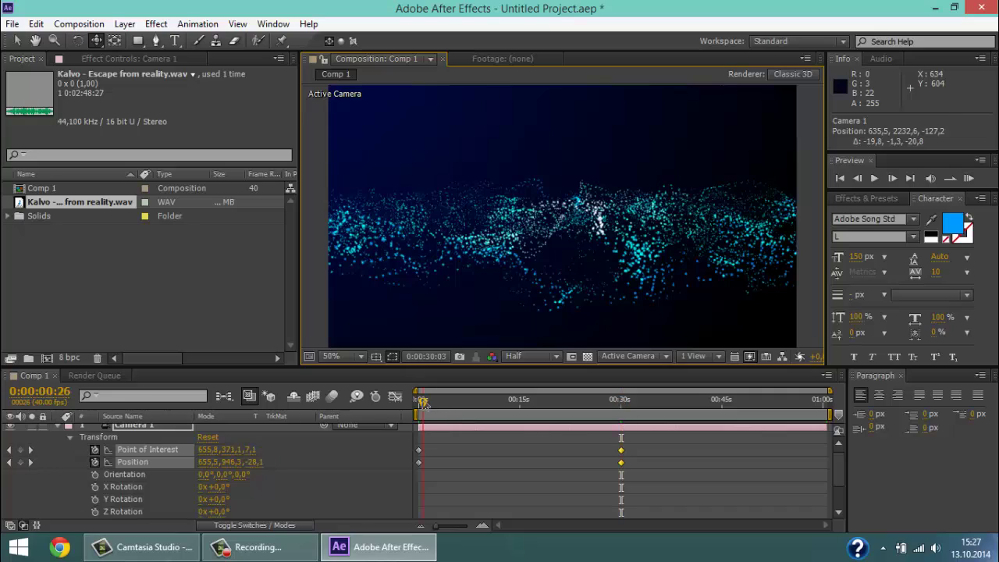
drag(426, 402, 618, 403)
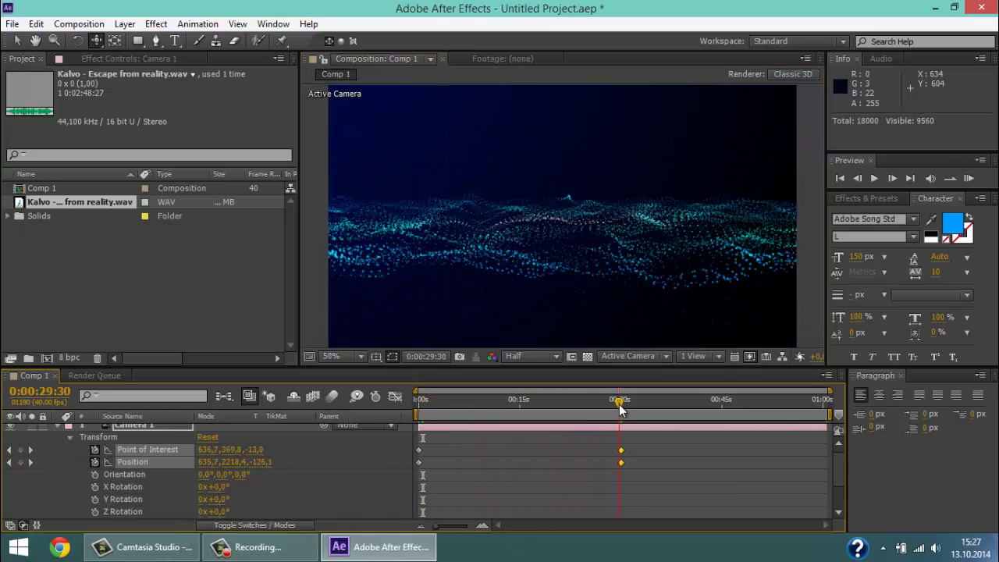
Collapse Camera 1 and open Form's Effect Controls with Base Form and Quick Maps expanded
scroll(64, 442, up, 1)
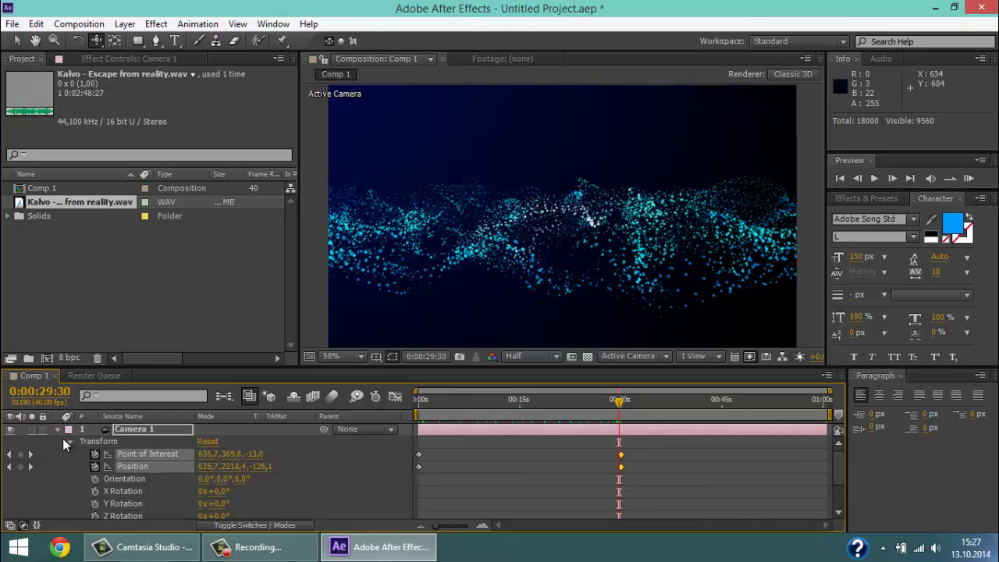
click(56, 429)
click(145, 441)
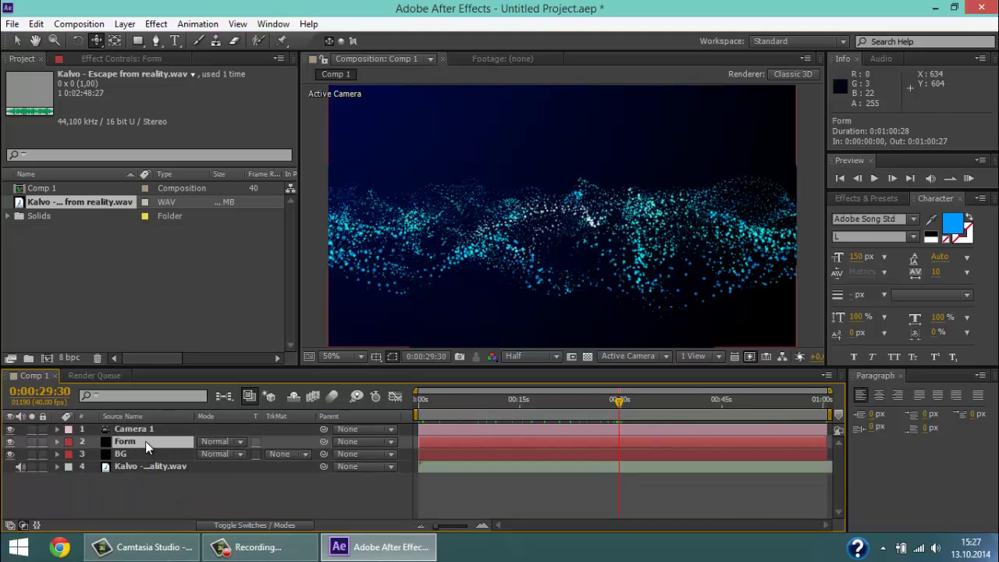
click(132, 59)
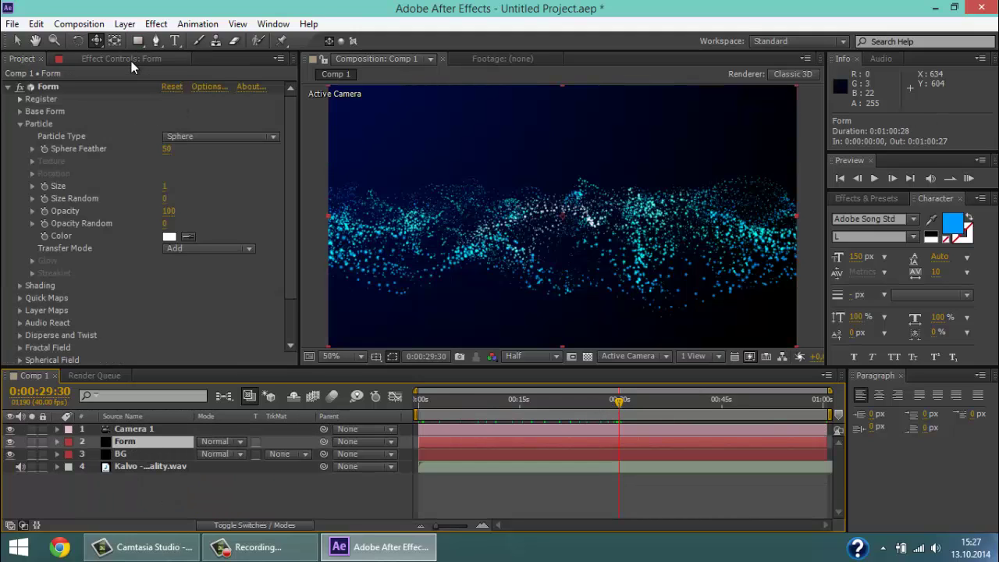
click(20, 112)
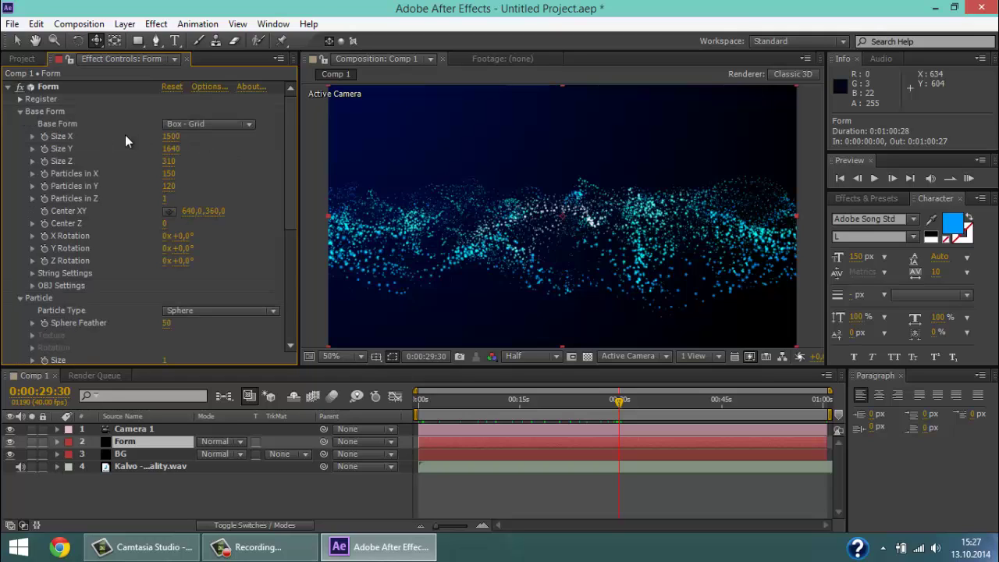
scroll(77, 127, down, 3)
scroll(76, 127, down, 3)
scroll(89, 163, down, 1)
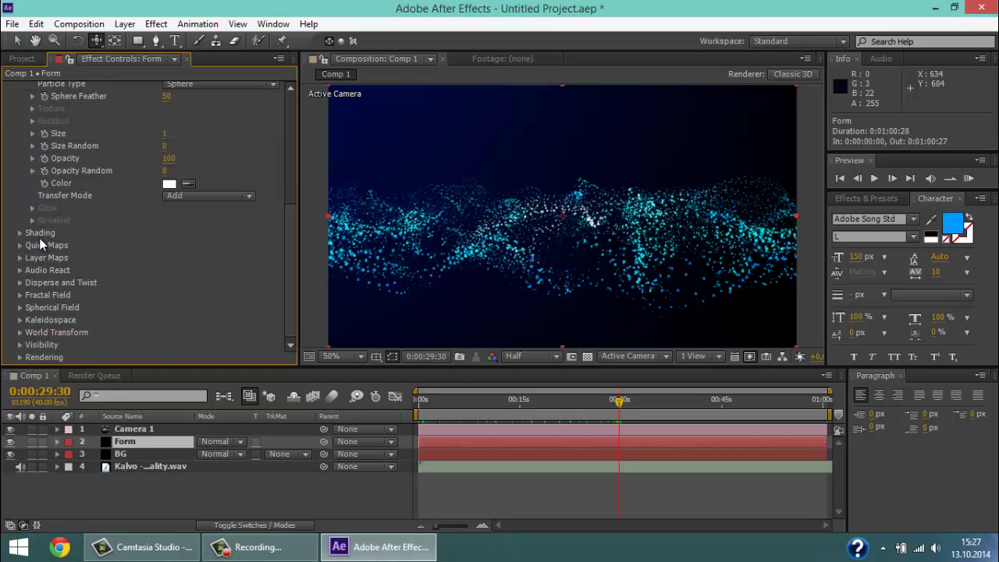
click(20, 245)
scroll(93, 237, down, 3)
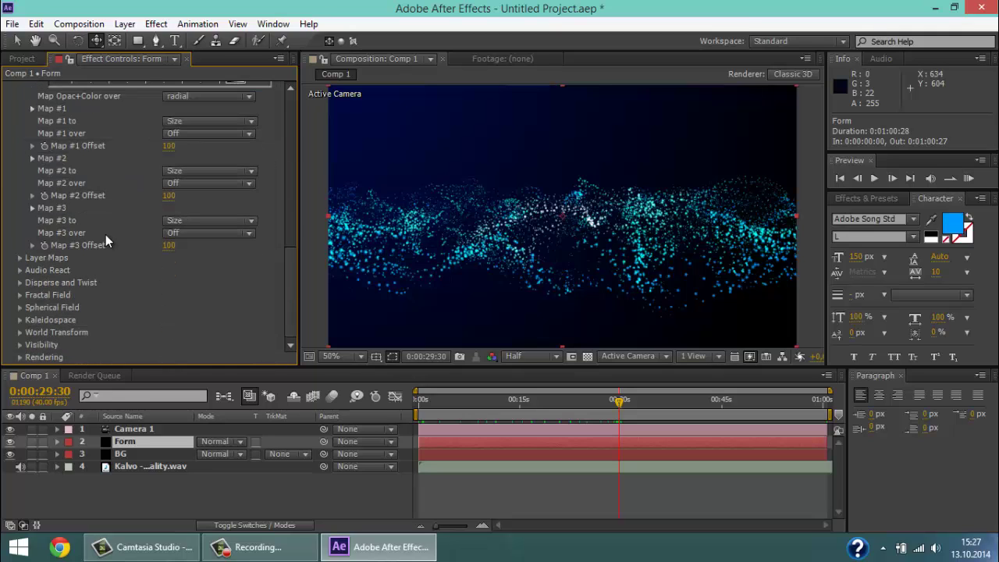
scroll(196, 310, up, 2)
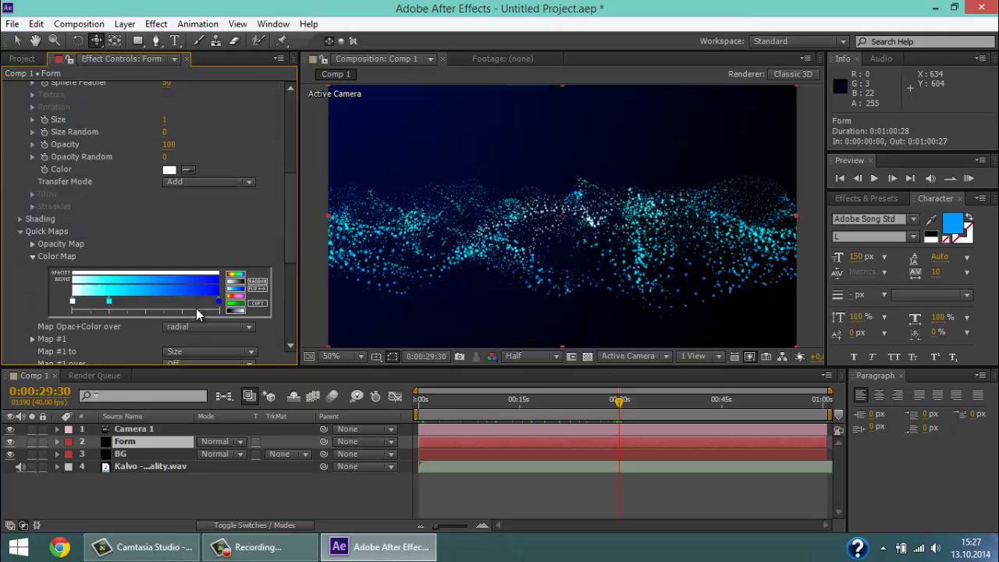
scroll(193, 230, up, 5)
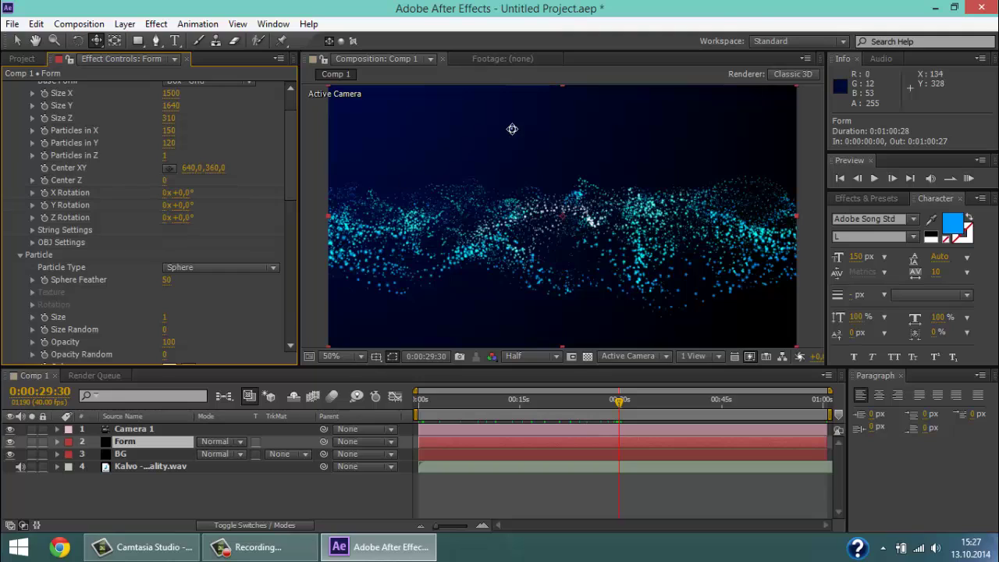